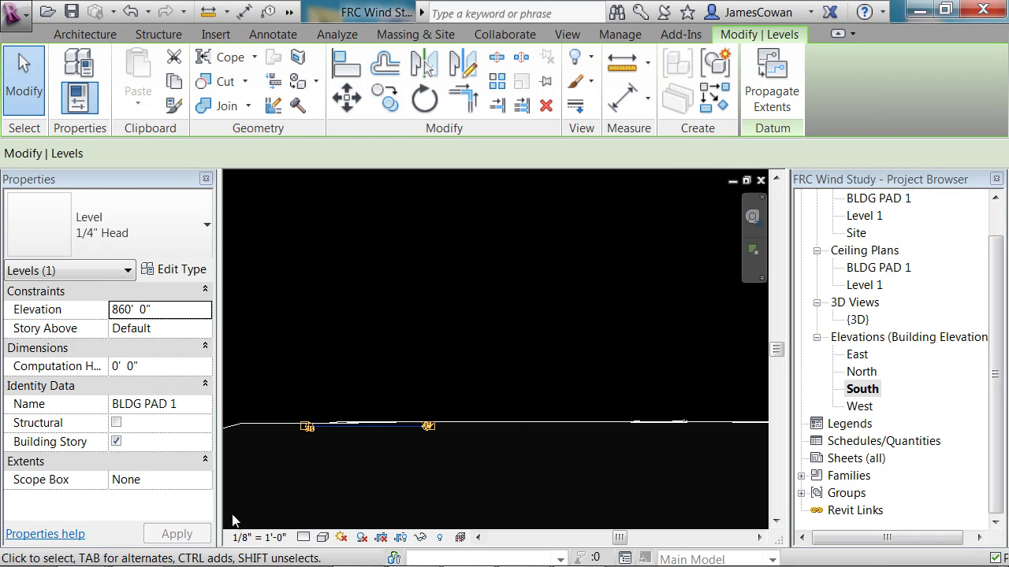
Step: Rename Level 1 to BLDG PAD 2 in the South elevation and rename its corresponding views
scroll(385, 409, "down", 1)
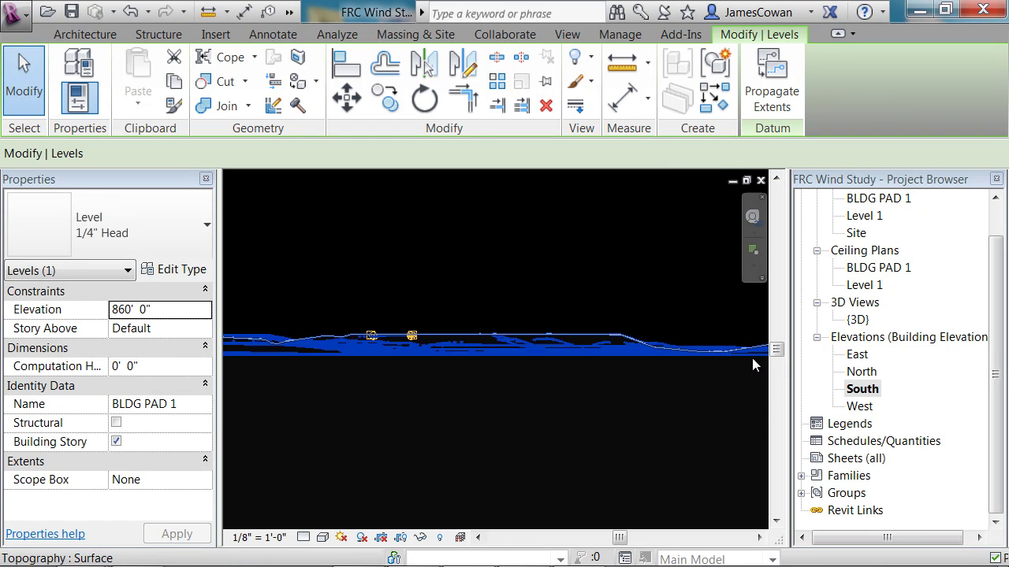
middle_click_drag(618, 374, 662, 247)
scroll(567, 347, "up", 3)
middle_click_drag(550, 297, 509, 340)
scroll(480, 368, "down", 2)
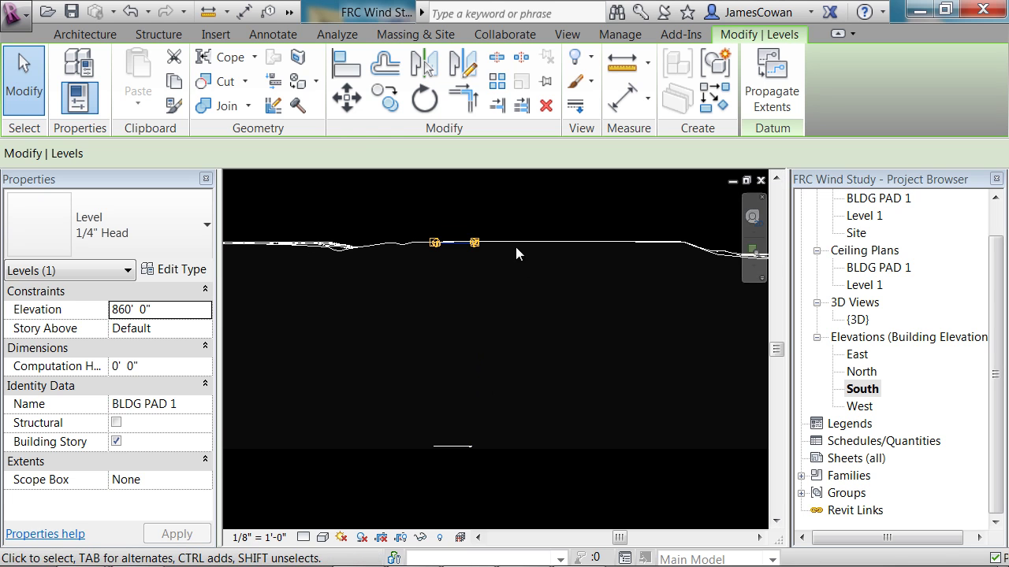
middle_click_drag(463, 405, 466, 340)
scroll(465, 340, "up", 1)
scroll(440, 403, "up", 2)
middle_click_drag(448, 373, 463, 407)
scroll(488, 333, "up", 2)
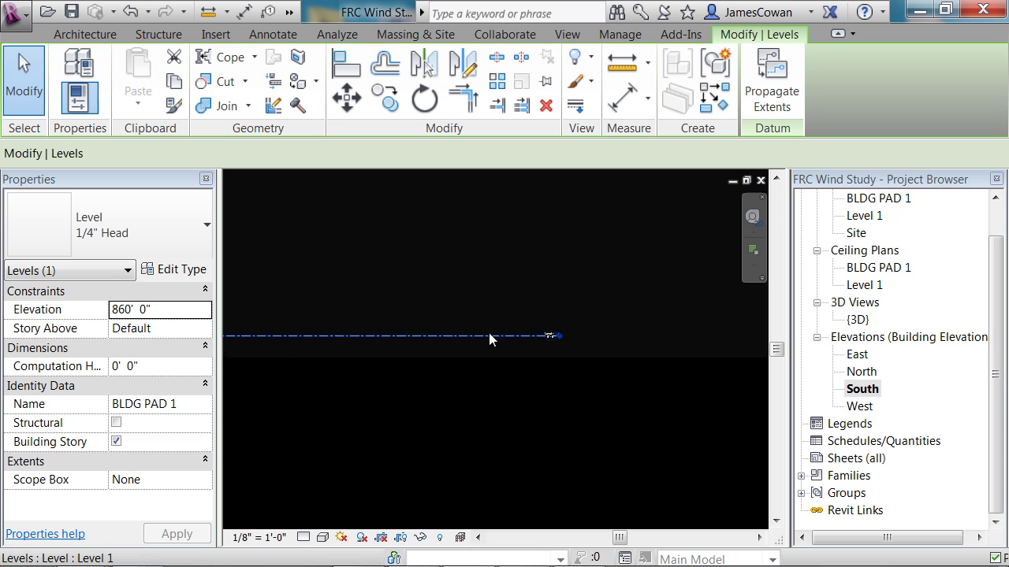
middle_click_drag(503, 331, 517, 270)
scroll(462, 320, "up", 2)
scroll(462, 320, "up", 1)
double_click(512, 317)
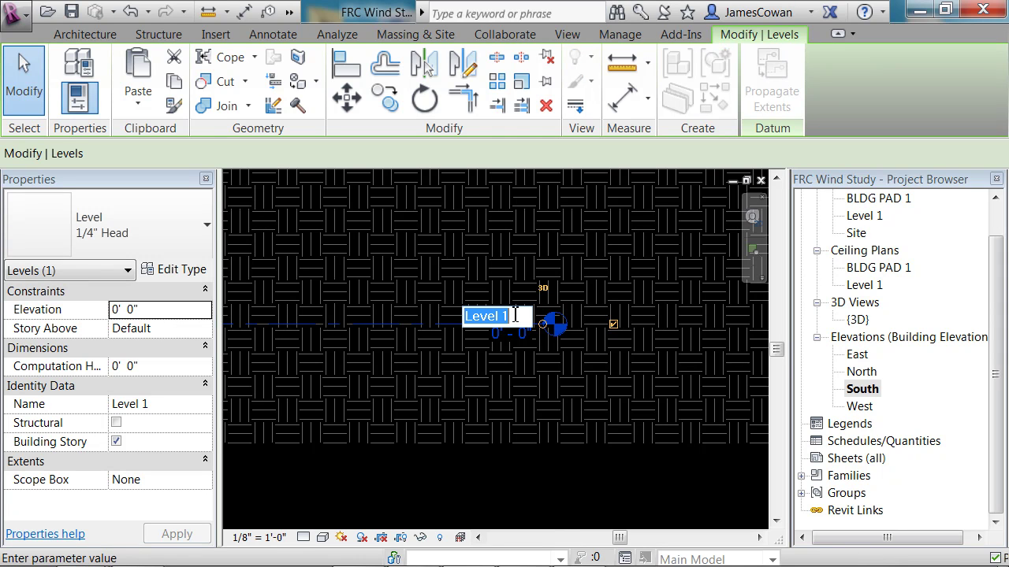
type("BLDG")
type(" PAD 2")
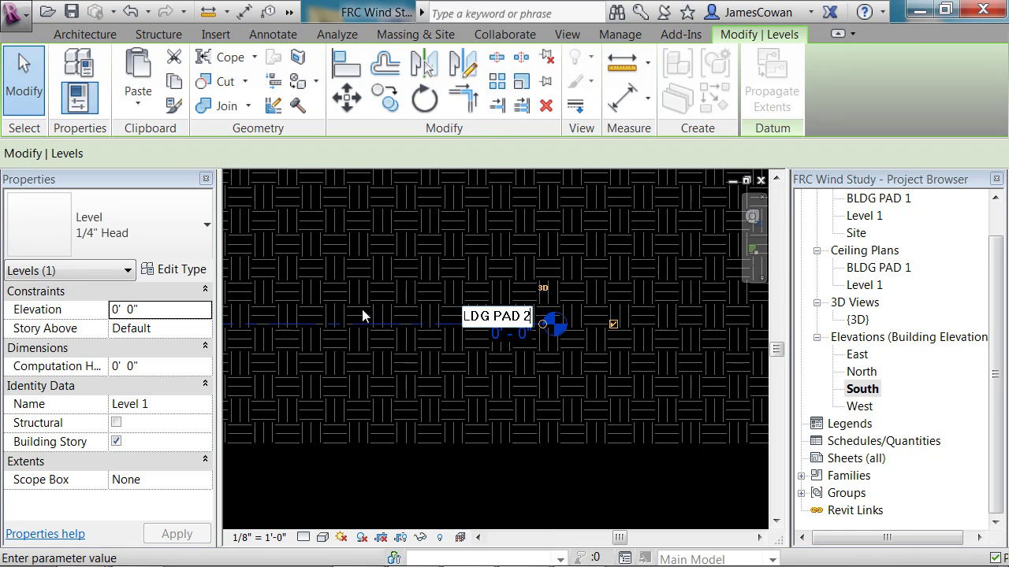
key("Return")
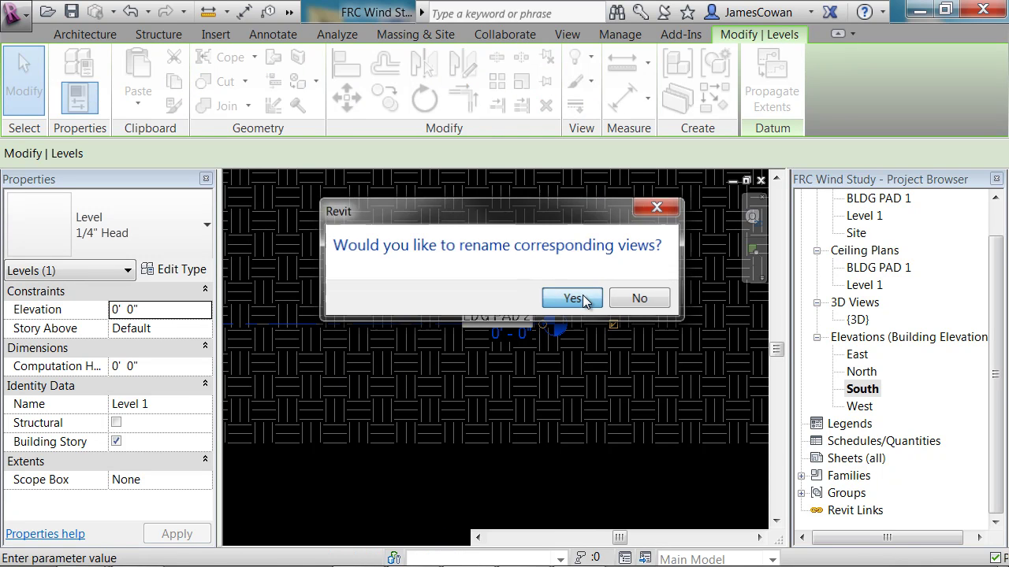
left_click(573, 298)
Step: Set the elevation of the BLDG PAD 2 level to 840'
left_click(486, 344)
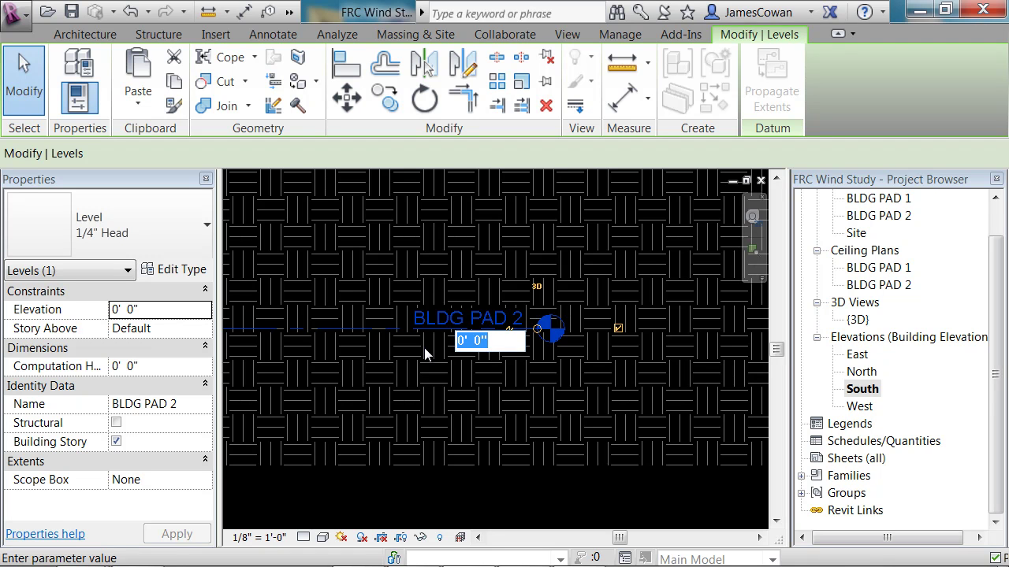
type("840'")
key("Return")
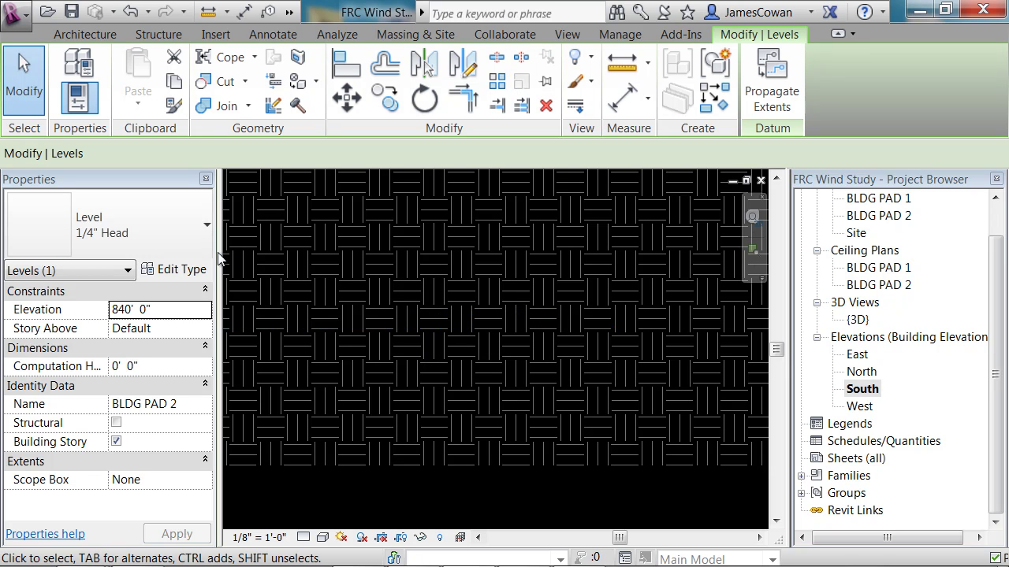
Step: Examine the positions of the BLDG PAD 1 and BLDG PAD 2 levels relative to the terrain in the South elevation
scroll(444, 299, "down", 3)
middle_click_drag(444, 300, 472, 414)
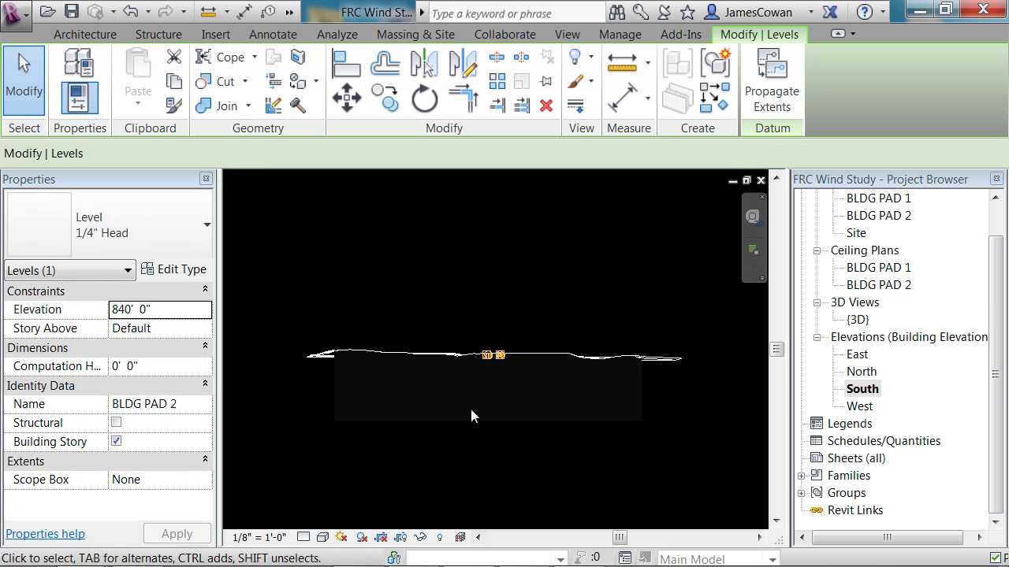
scroll(498, 352, "up", 6)
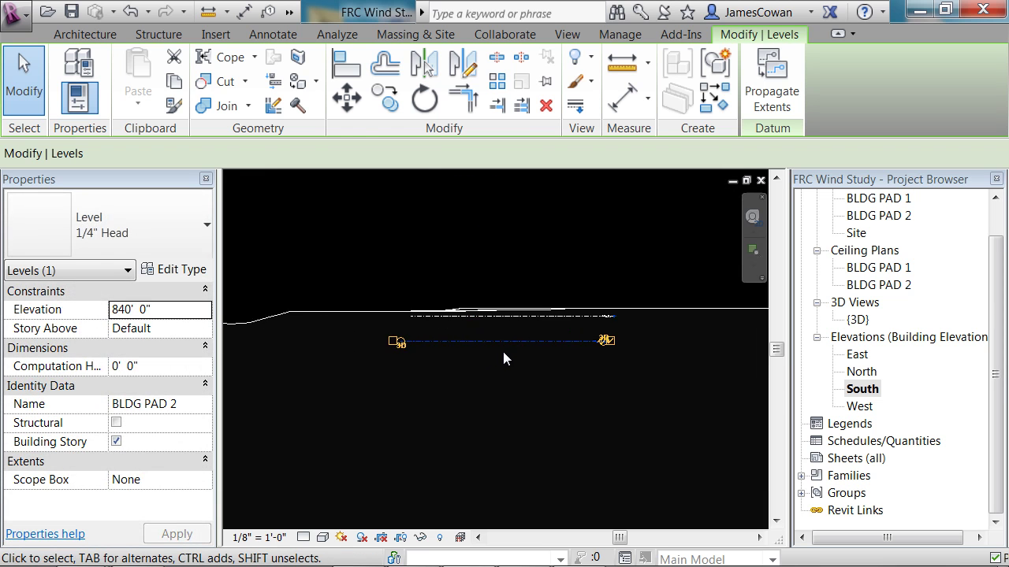
middle_click_drag(500, 367, 498, 369)
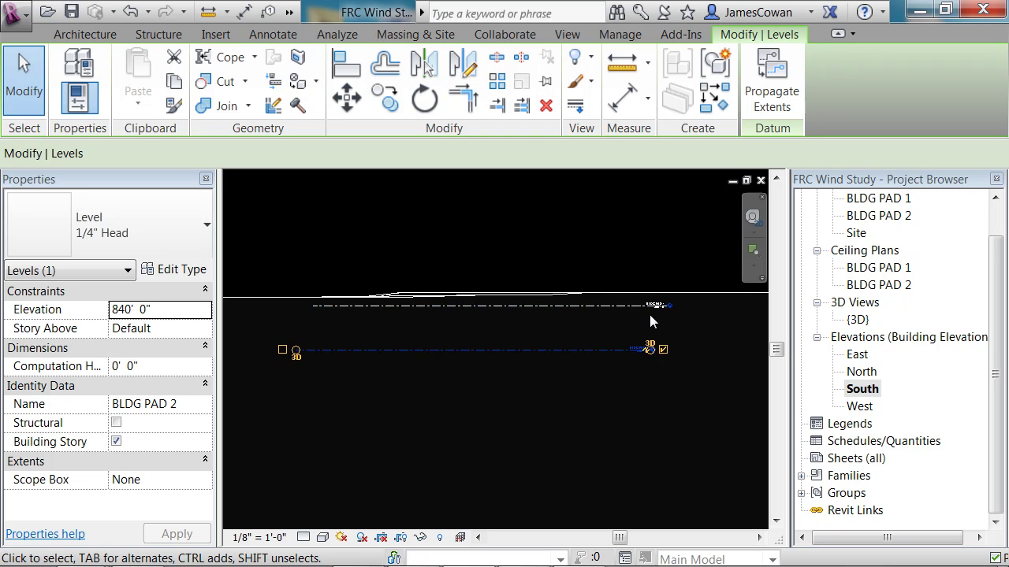
scroll(667, 310, "up", 5)
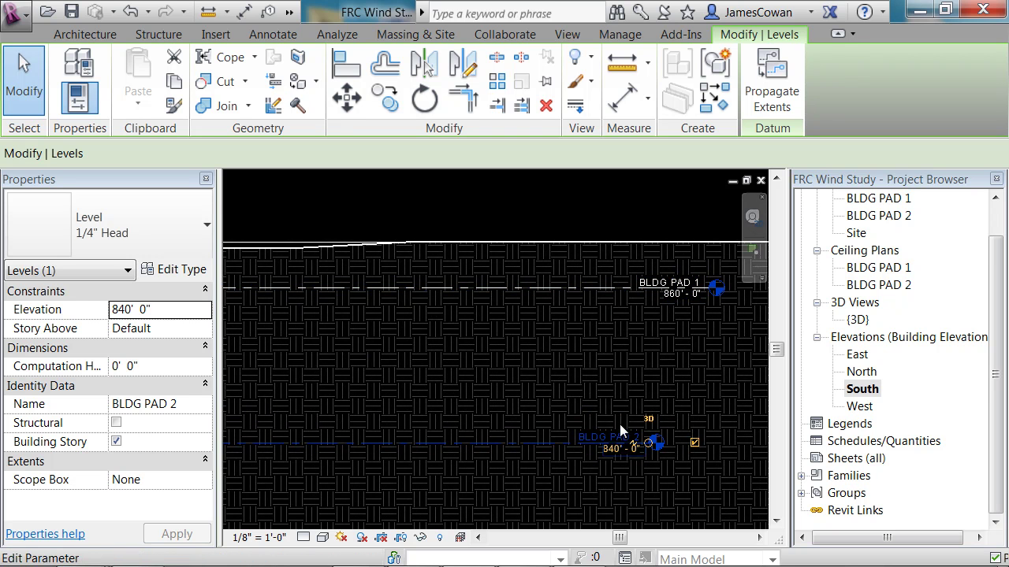
scroll(587, 377, "down", 1)
scroll(580, 372, "down", 4)
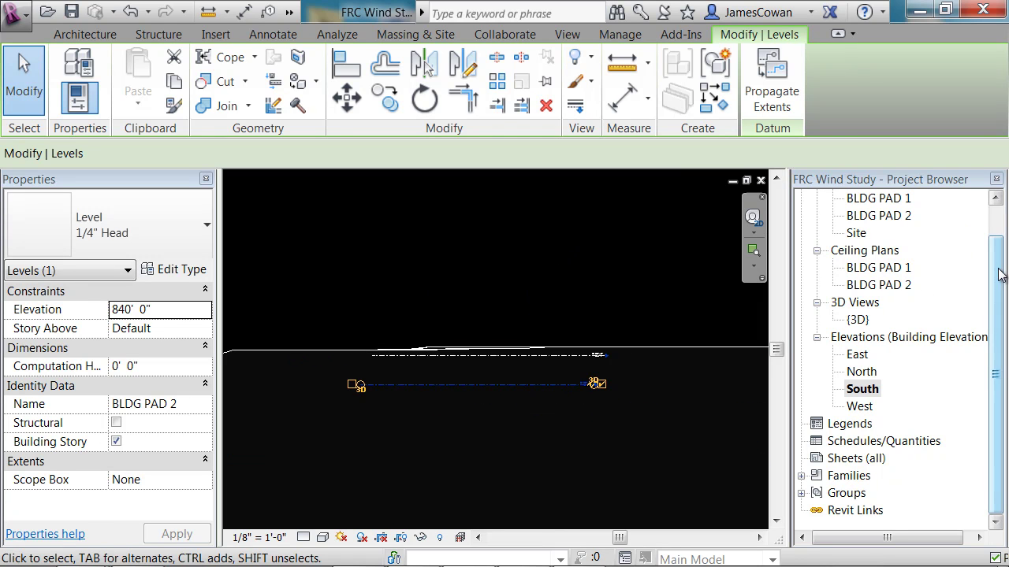
Step: Open the Site floor plan and inspect the building area within the topography contours
left_click_drag(999, 273, 999, 239)
double_click(854, 268)
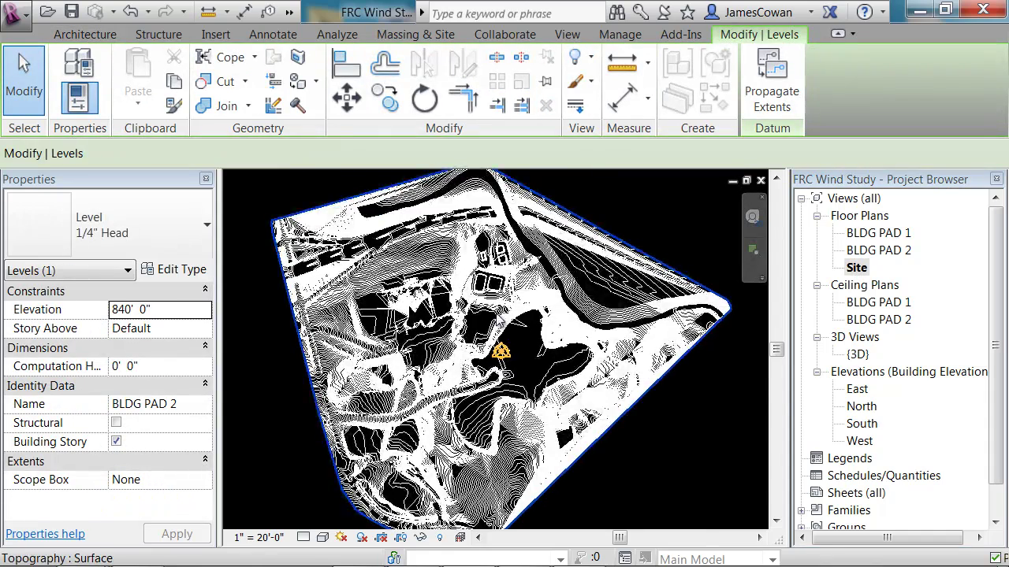
scroll(501, 321, "up", 3)
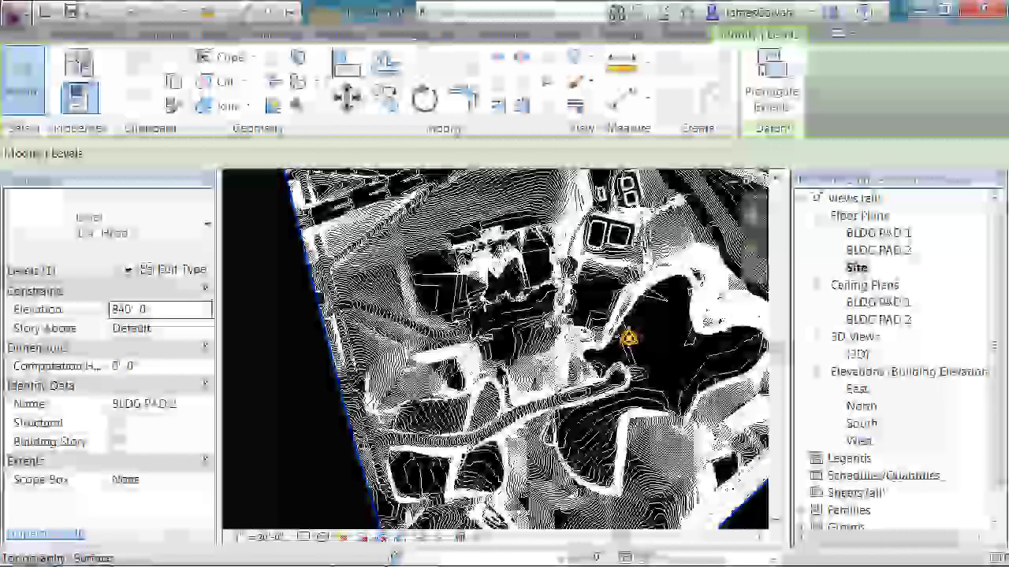
middle_click_drag(495, 262, 527, 300)
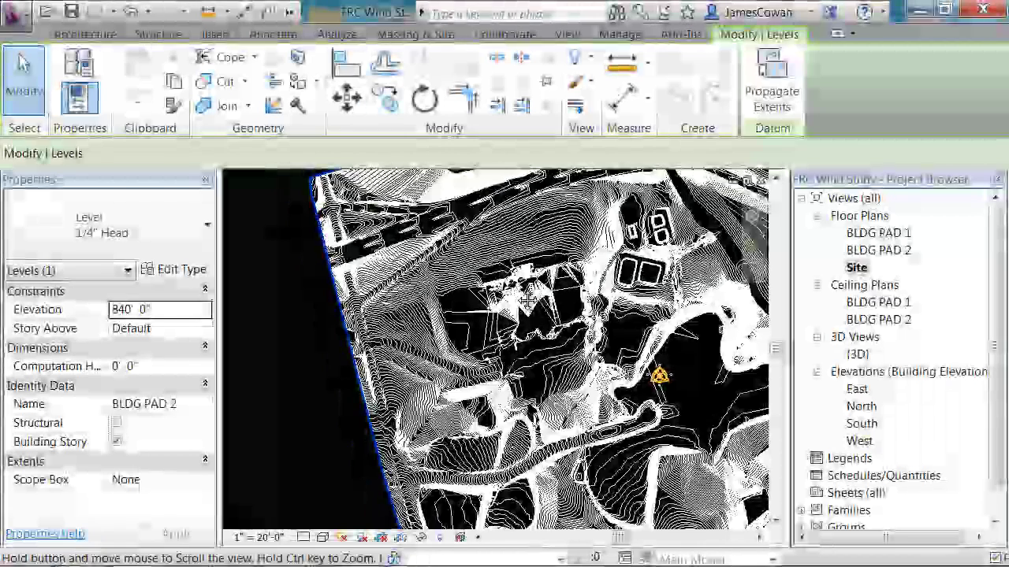
scroll(526, 300, "up", 3)
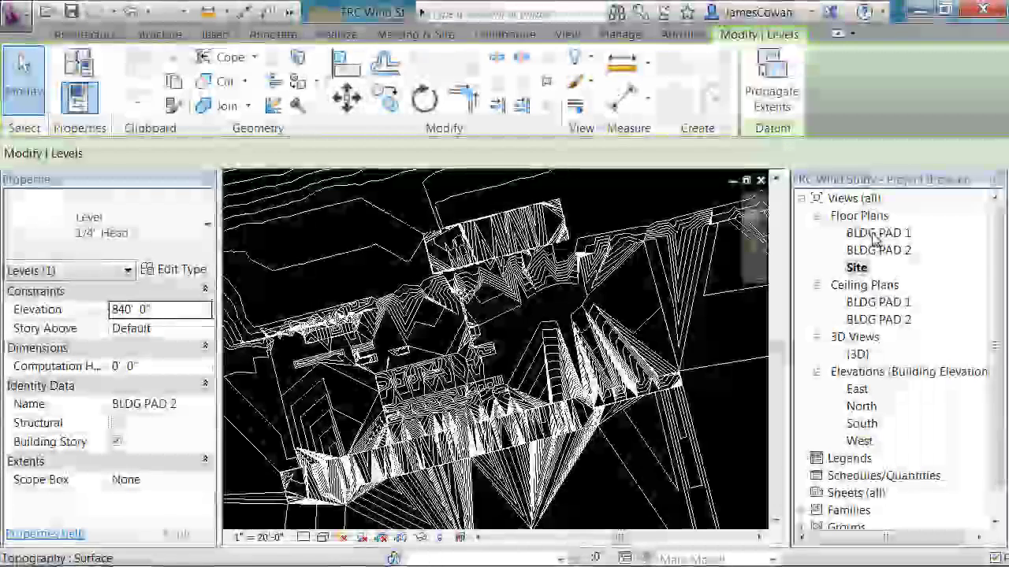
Step: Open the BLDG PAD 1 floor plan and turn on the Topography category in its visibility overrides
double_click(877, 234)
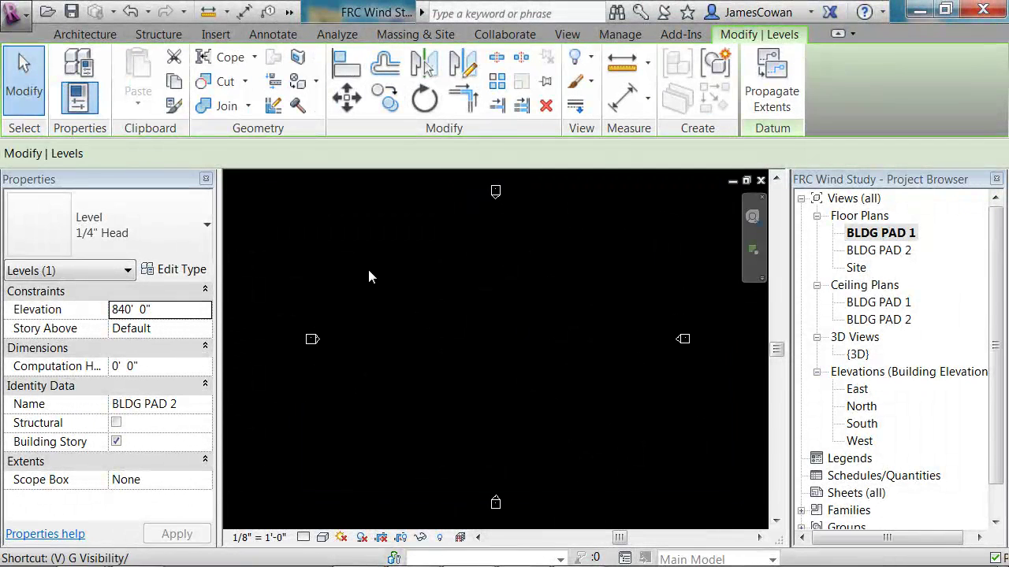
key("g")
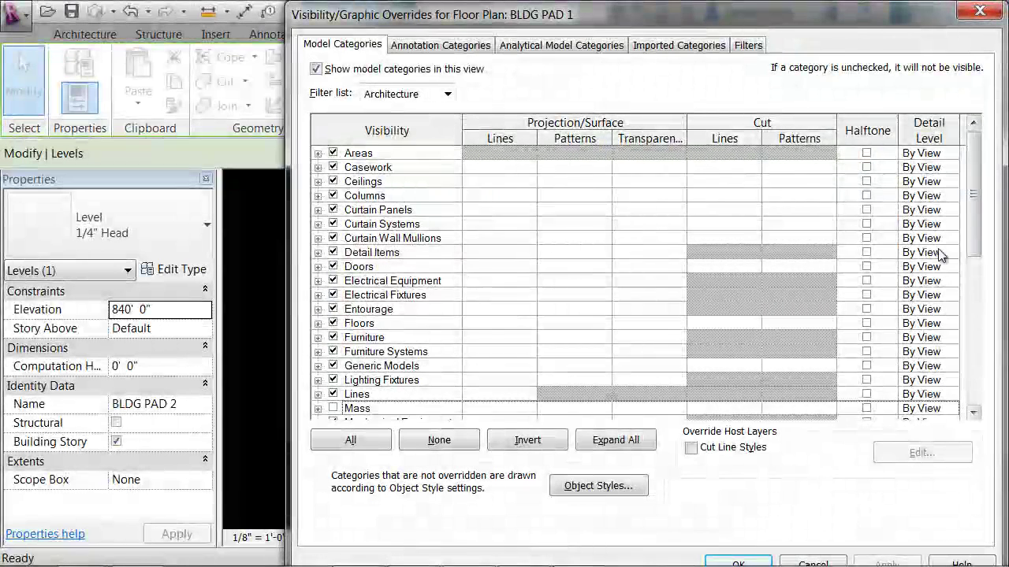
left_click_drag(972, 208, 974, 405)
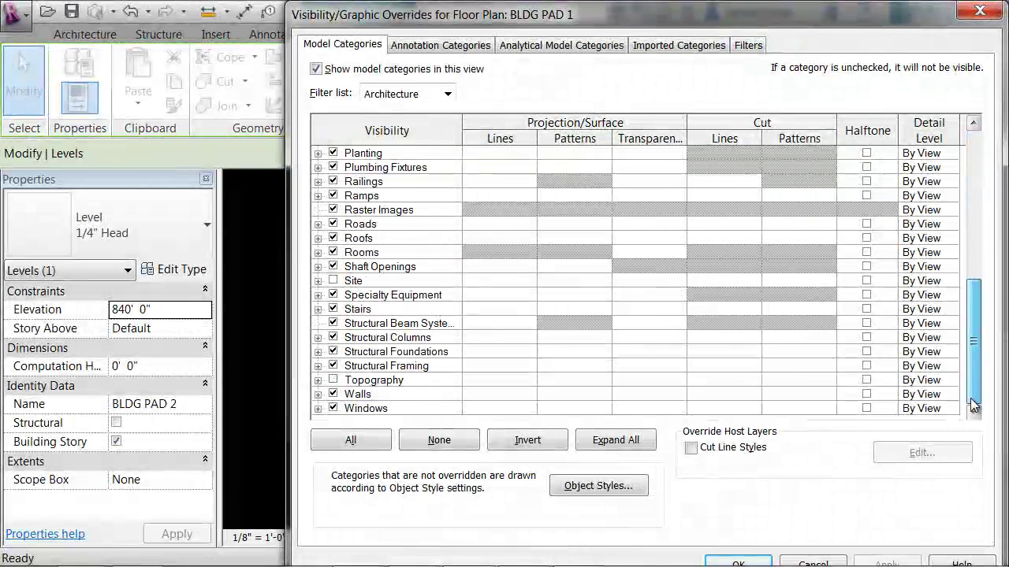
left_click(332, 380)
left_click(737, 563)
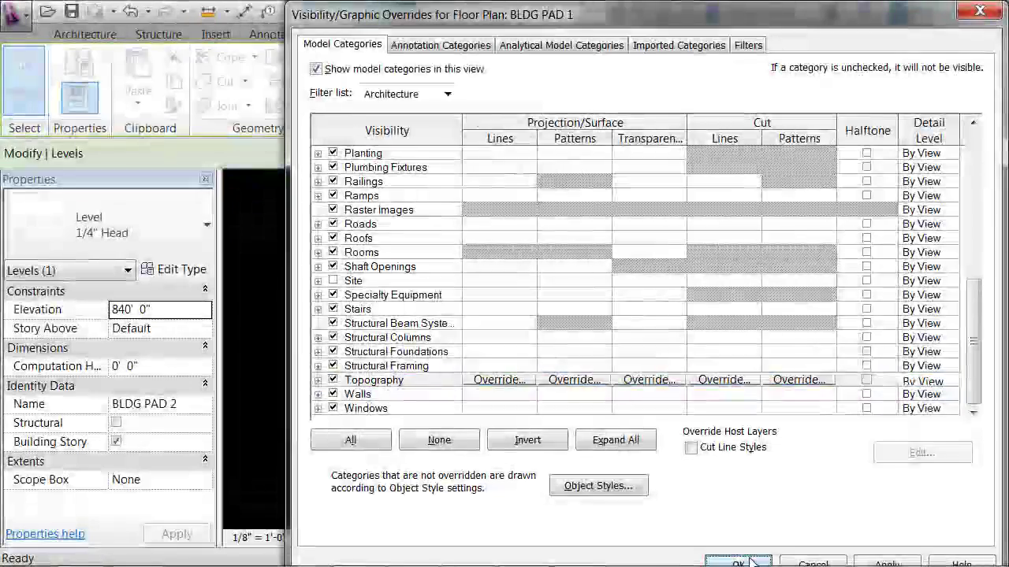
Step: Set the BLDG PAD 1 plan's view range to a top offset of 100' and a cut plane offset of 95'
scroll(423, 301, "down", 2)
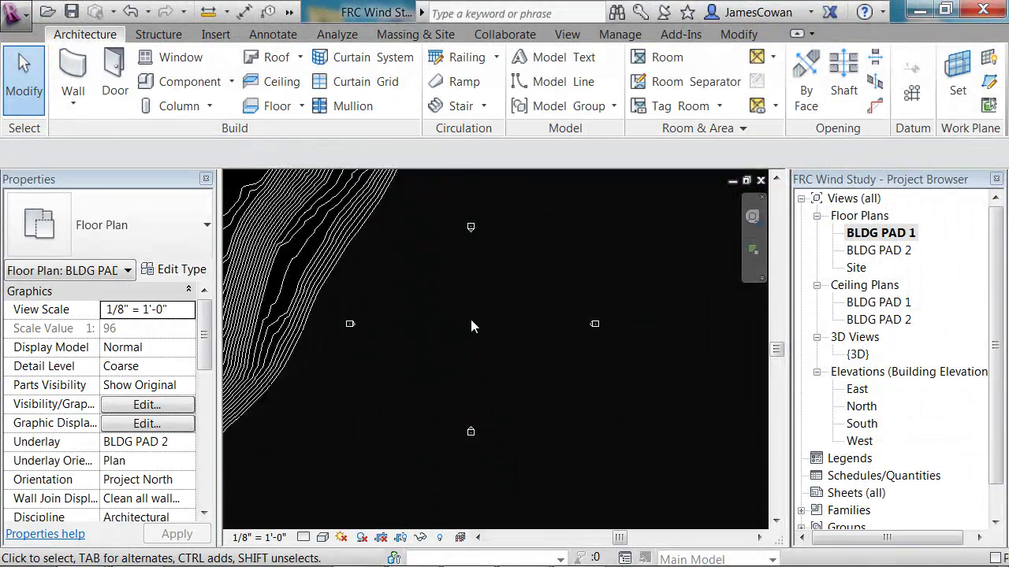
scroll(471, 320, "down", 4)
middle_click_drag(504, 372, 514, 409)
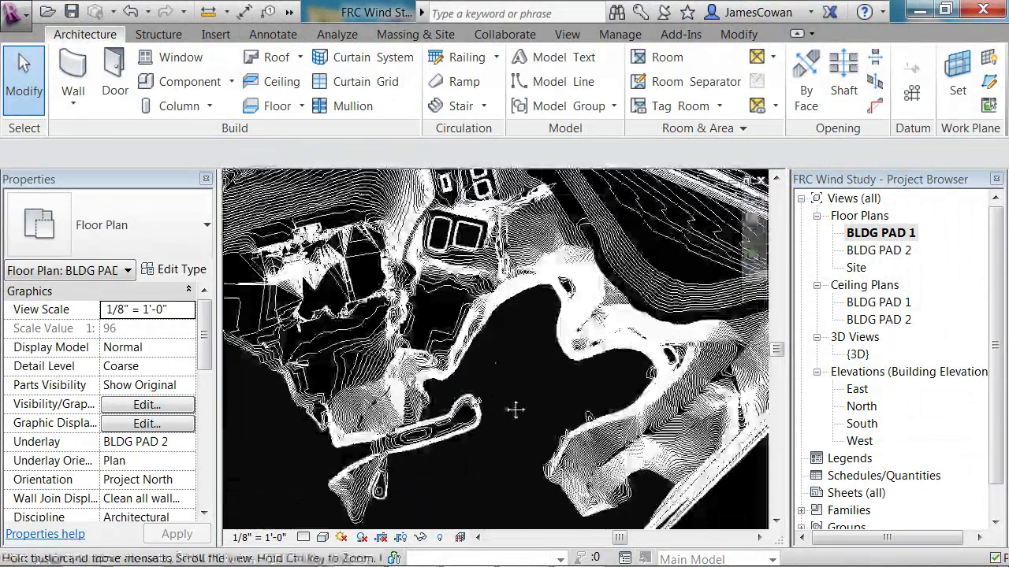
scroll(508, 394, "down", 5)
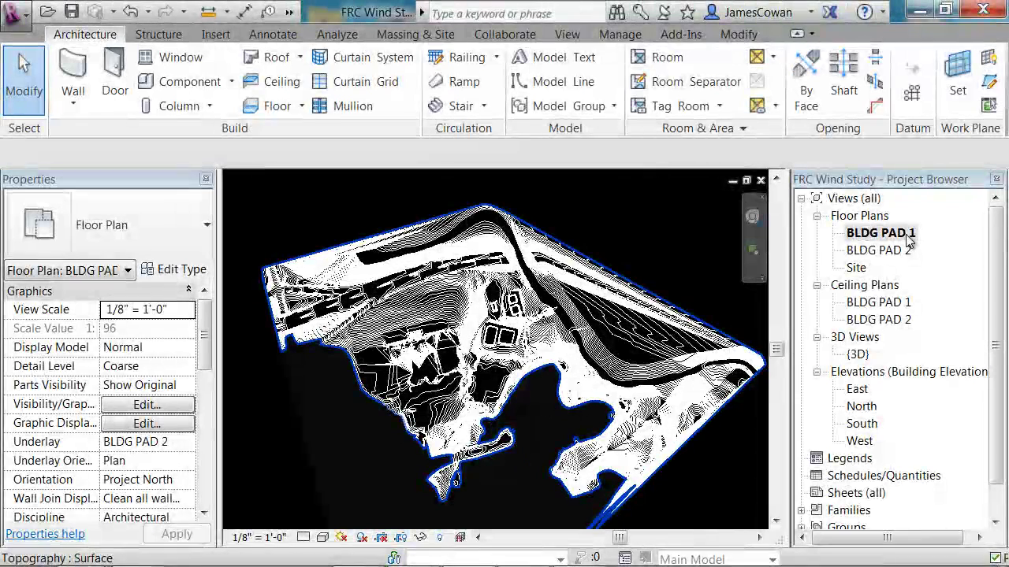
left_click_drag(209, 361, 221, 514)
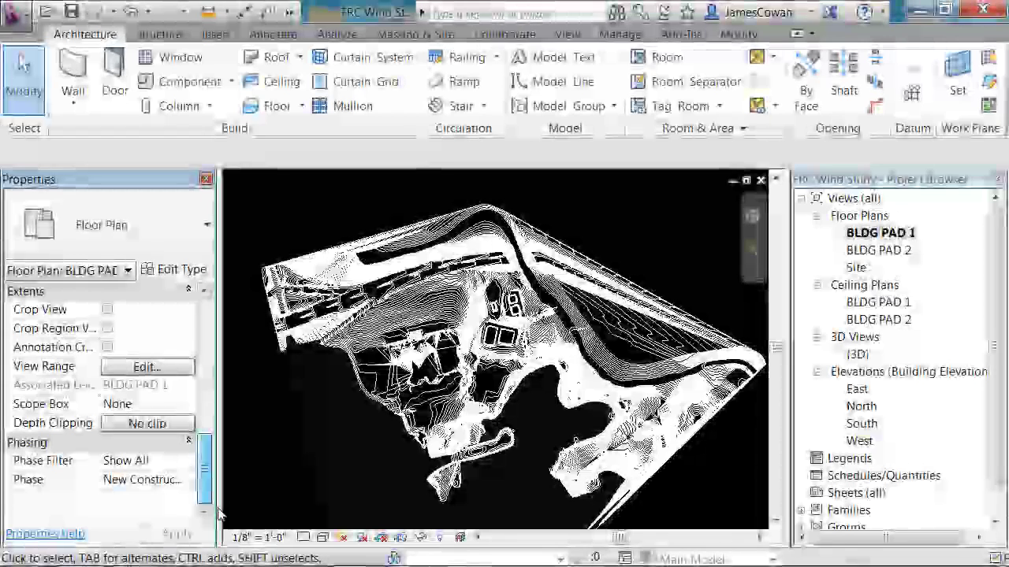
left_click(229, 499)
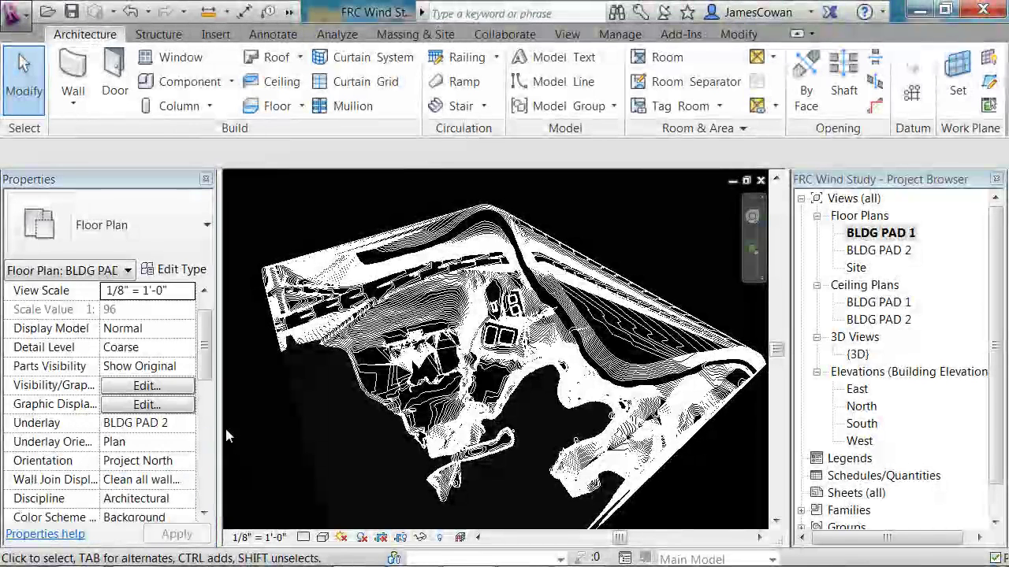
left_click_drag(208, 369, 207, 507)
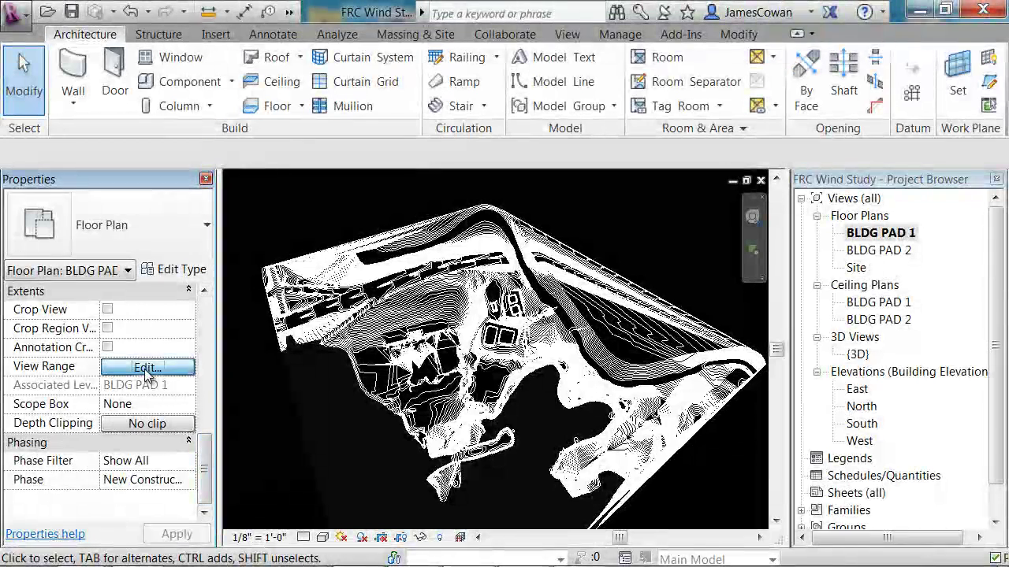
left_click(146, 368)
left_click_drag(460, 247, 408, 154)
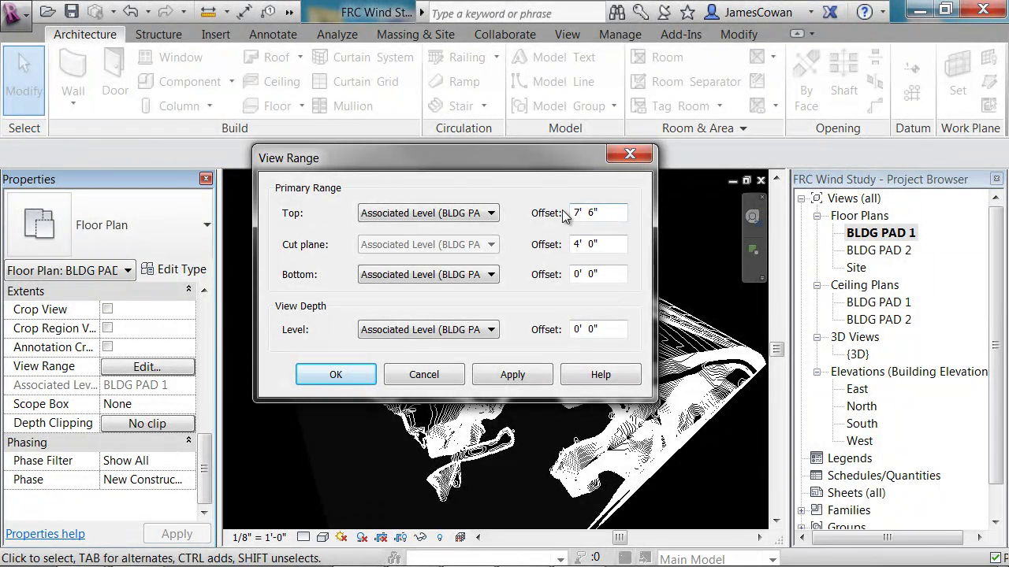
left_click(612, 217)
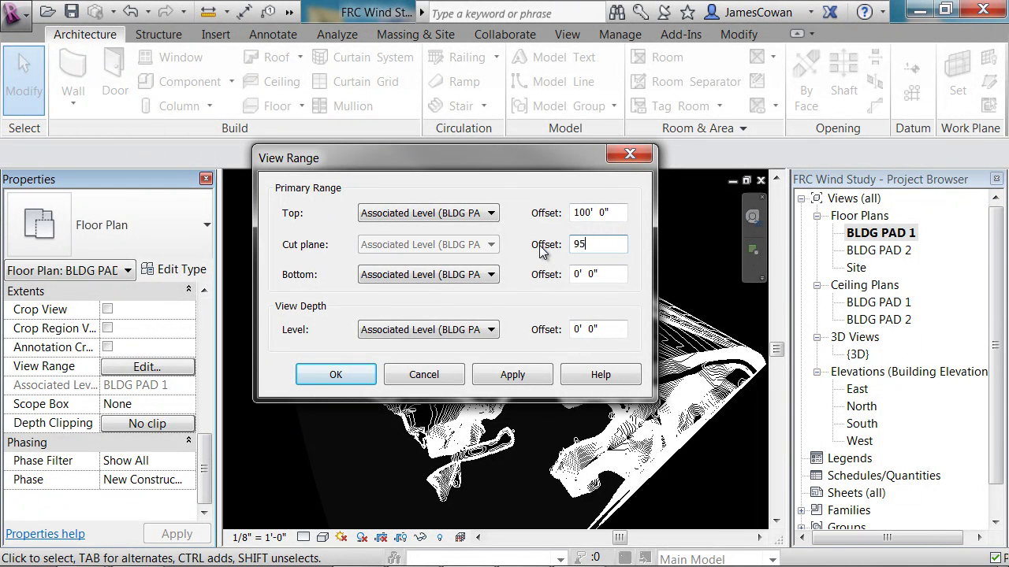
left_click(509, 376)
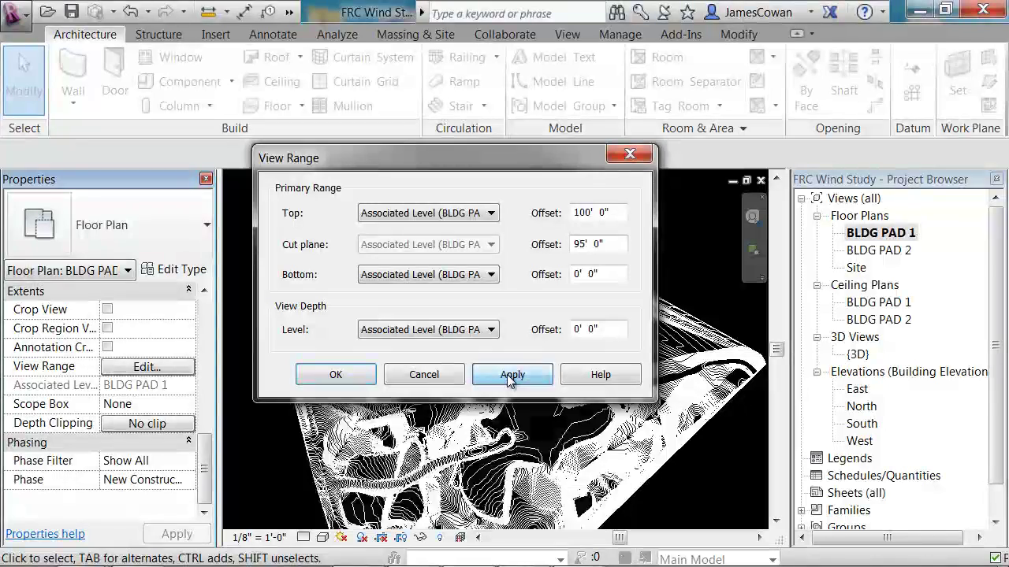
left_click(349, 377)
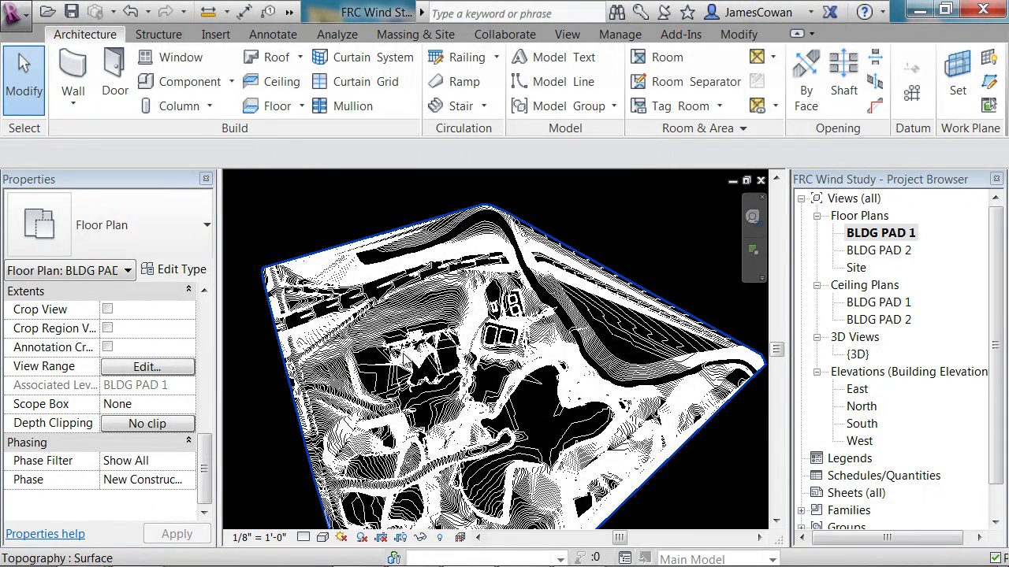
Step: Create a building pad on the BLDG PAD 1 level by sketching a four-sided boundary about 105' long over the building area
scroll(405, 360, "up", 5)
scroll(405, 359, "up", 4)
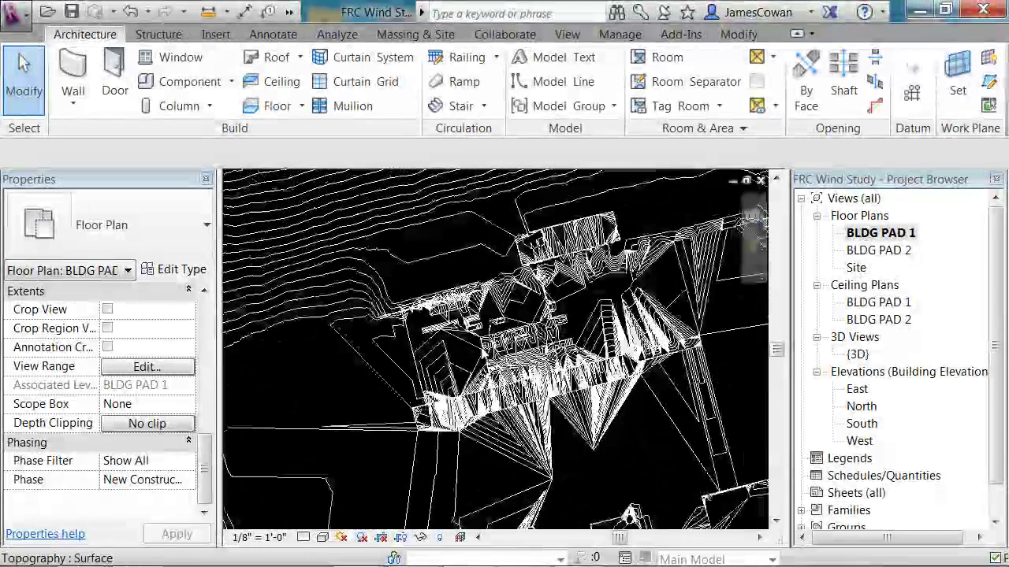
scroll(384, 324, "up", 3)
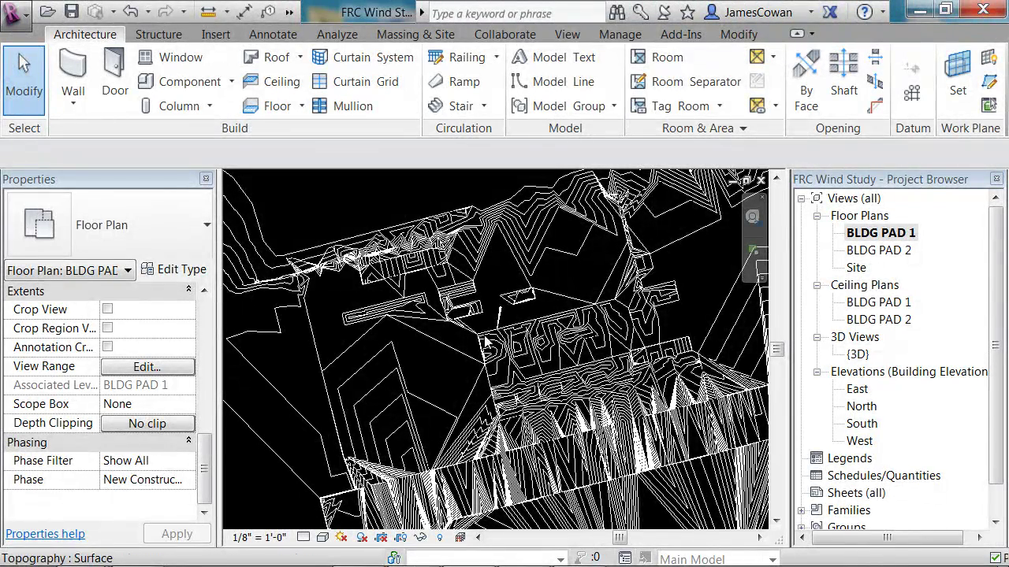
scroll(536, 345, "up", 3)
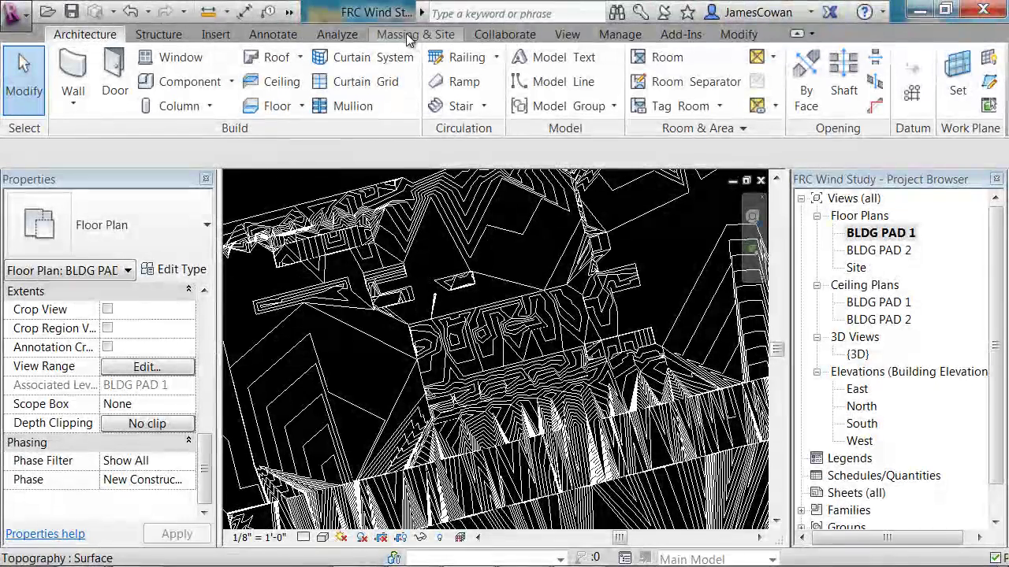
left_click(405, 35)
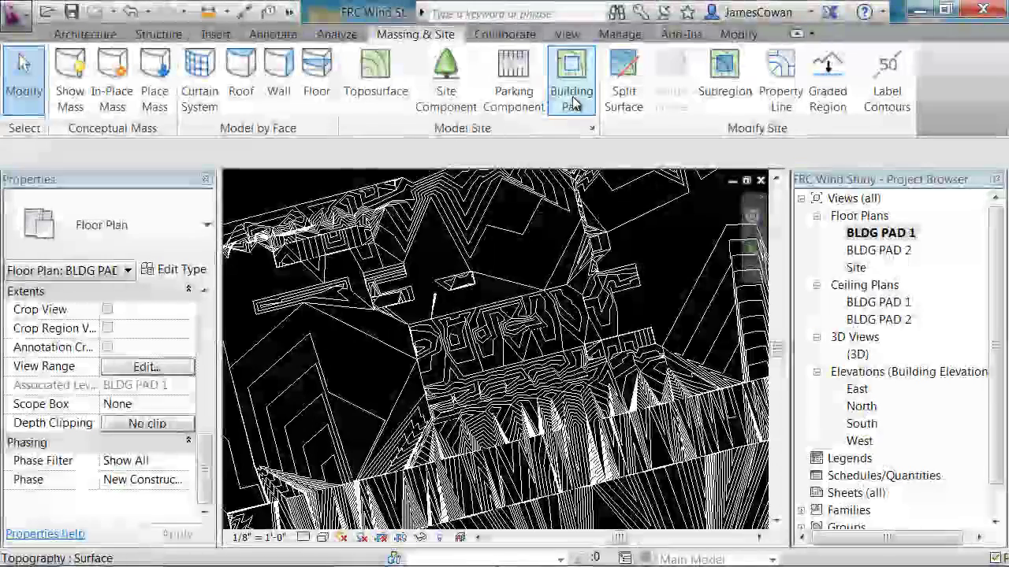
left_click(572, 99)
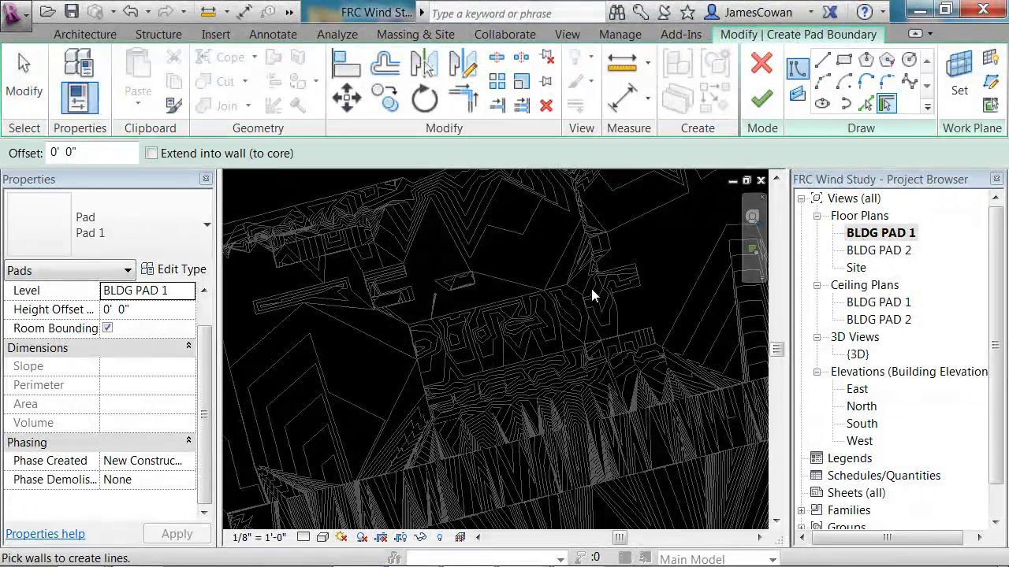
left_click(822, 60)
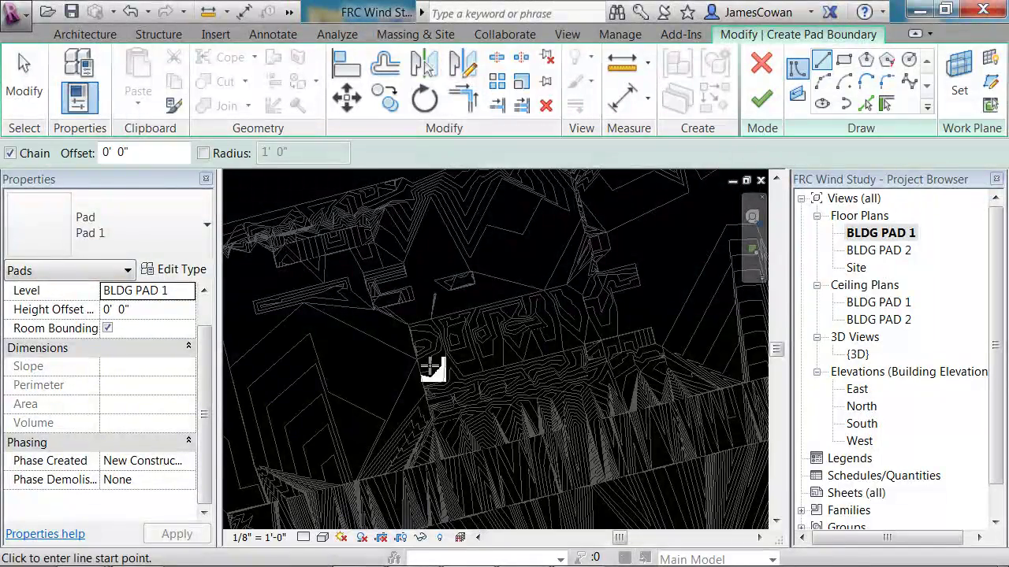
scroll(523, 342, "up", 3)
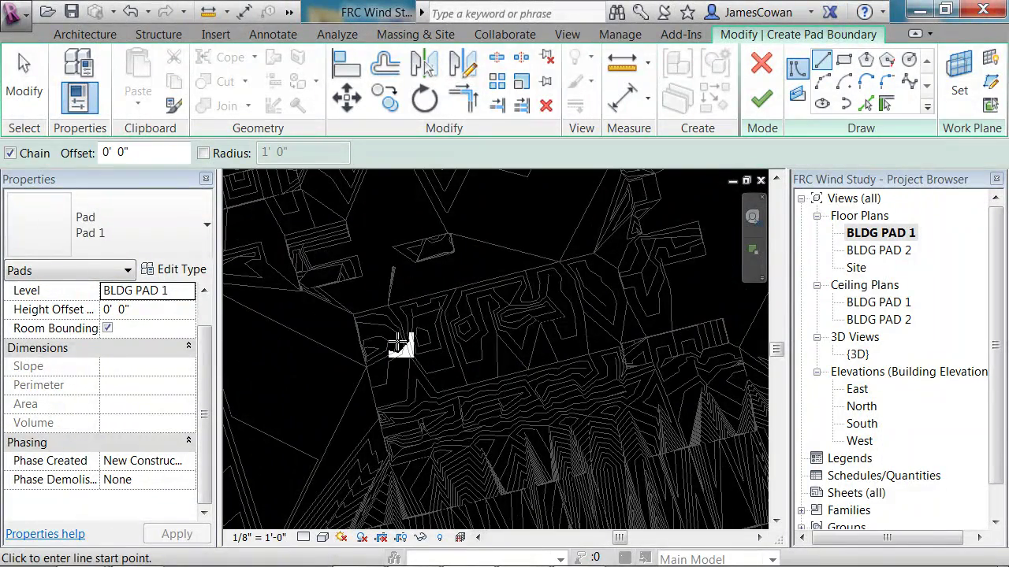
left_click(381, 321)
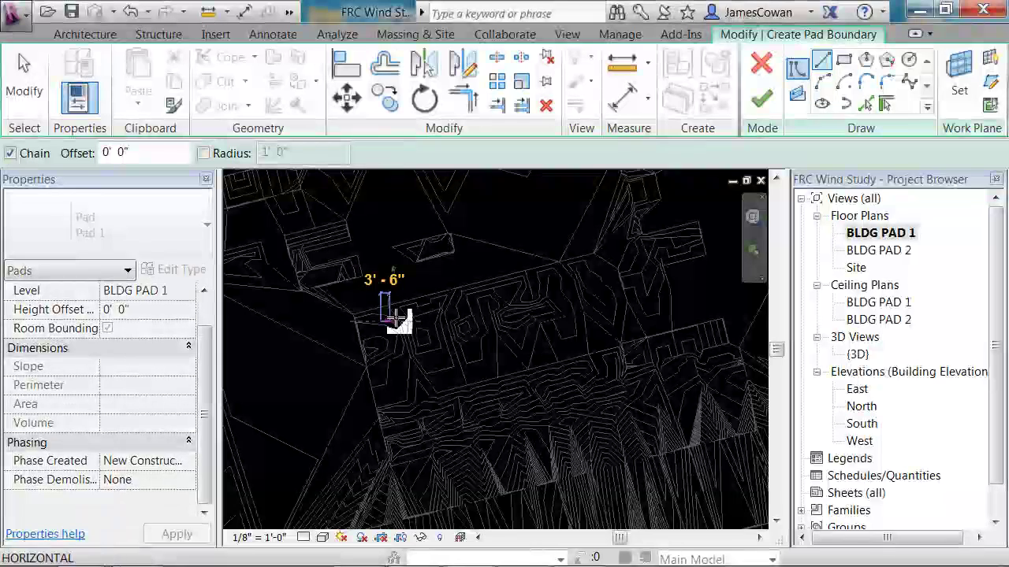
left_click(640, 273)
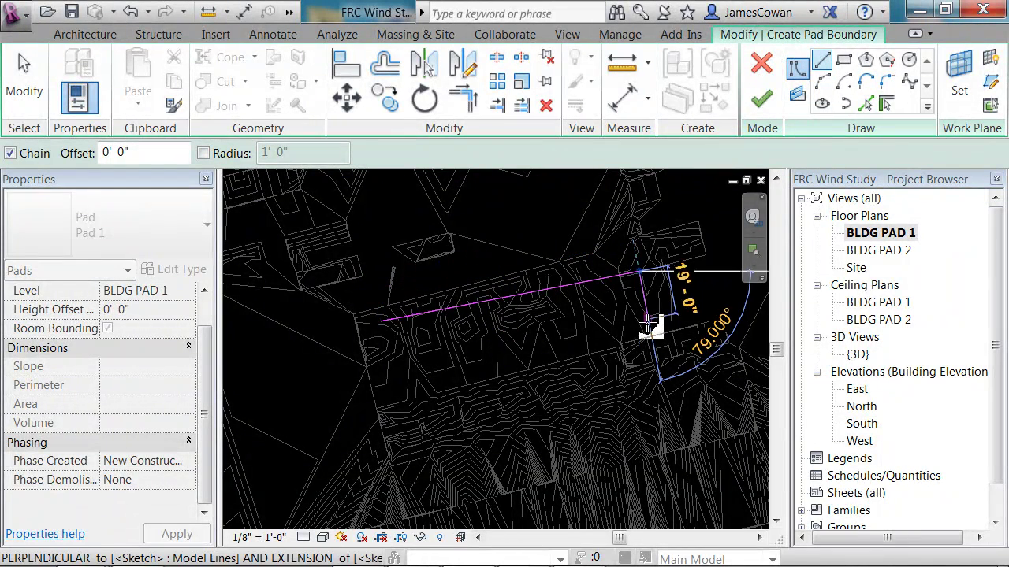
left_click(649, 334)
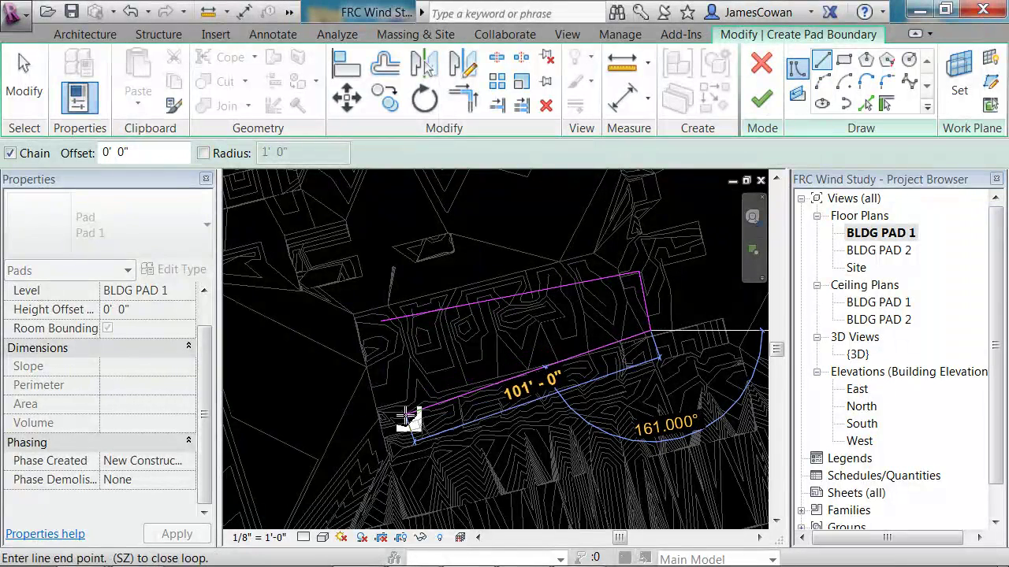
left_click(387, 402)
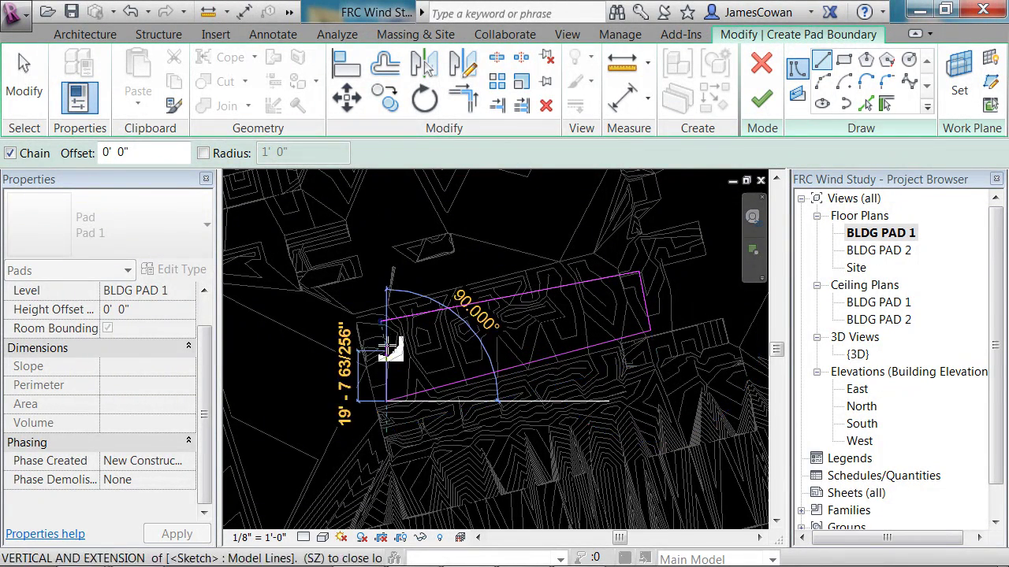
left_click(385, 322)
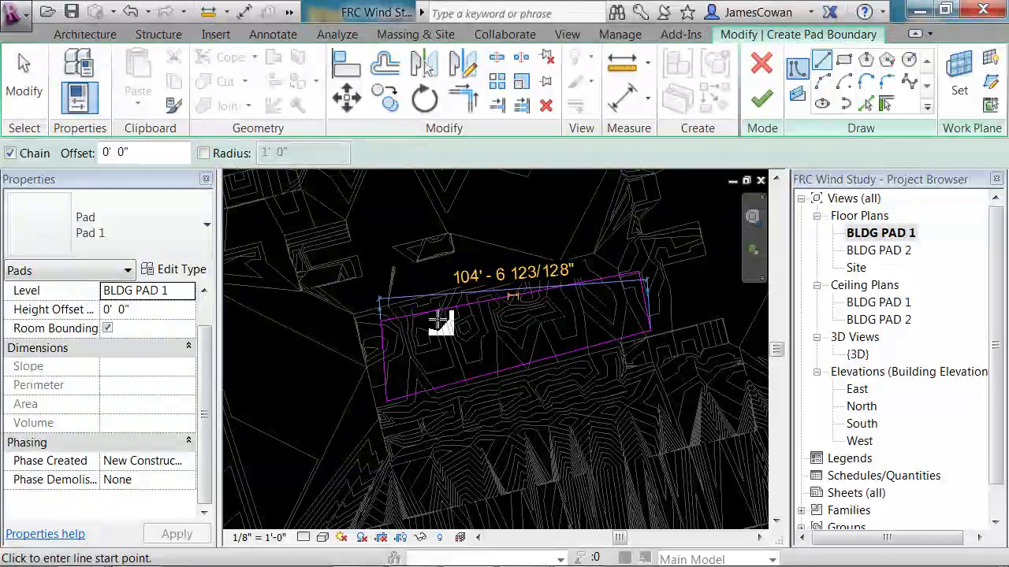
left_click(759, 104)
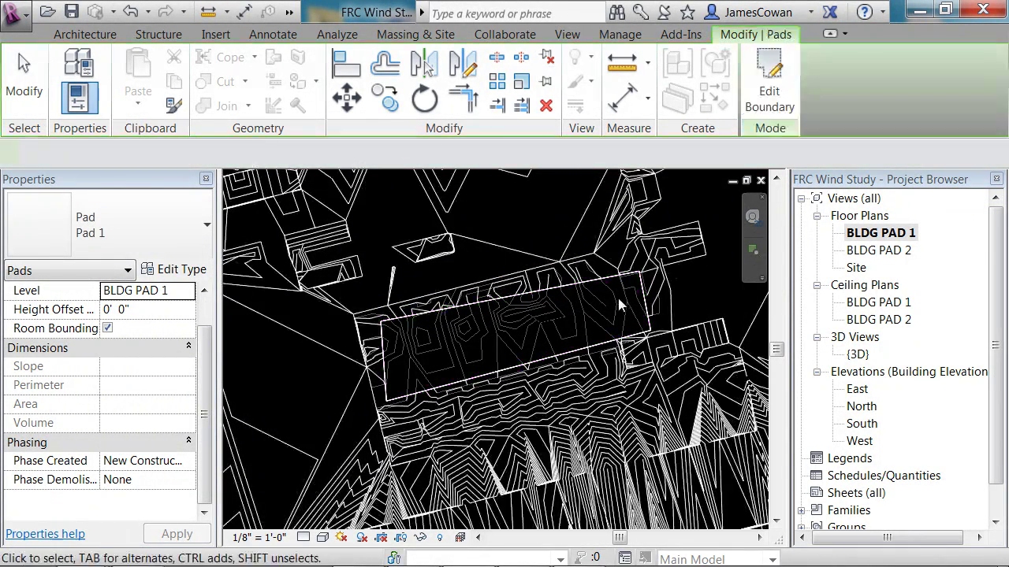
Step: Draw a vertical building section line through the pad, starting north of it and ending south of it
scroll(576, 329, "down", 6)
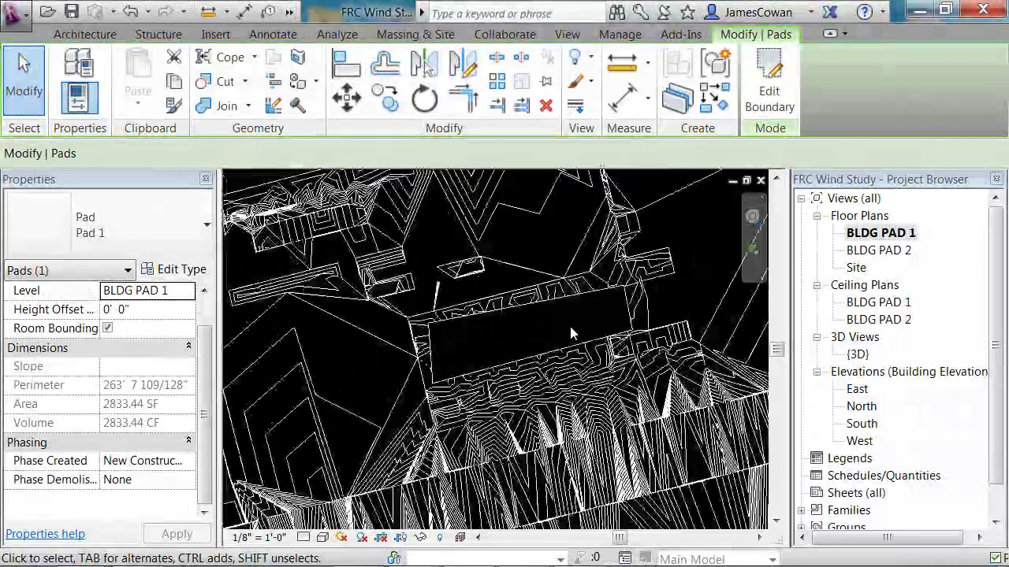
middle_click_drag(495, 347, 575, 315, "shift")
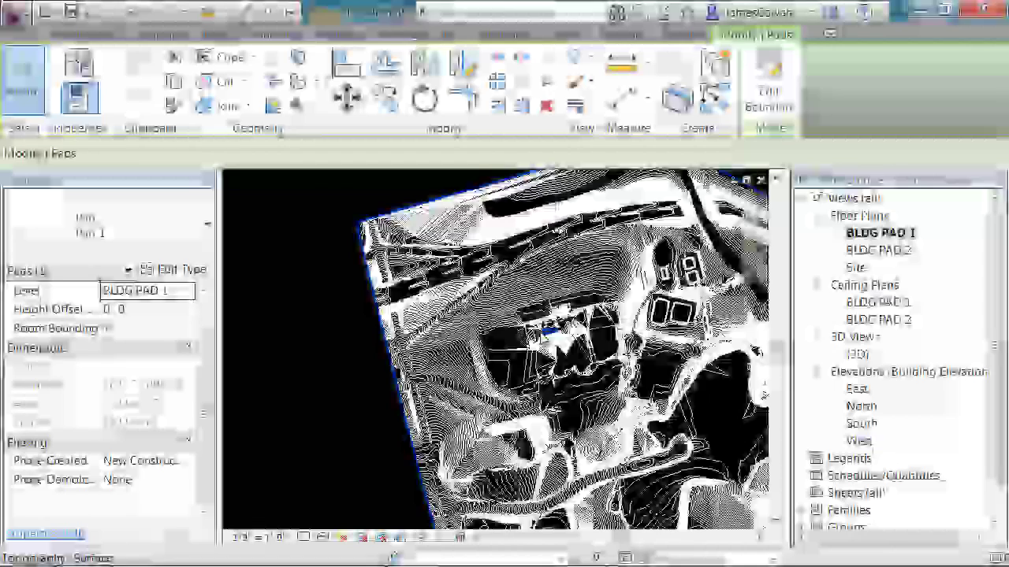
middle_click_drag(550, 333, 516, 152, "shift")
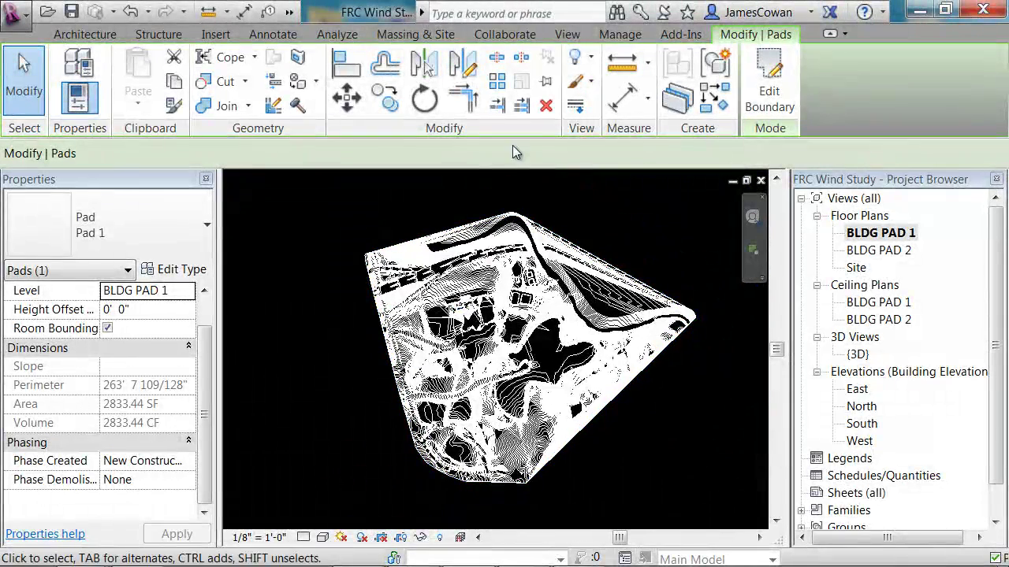
left_click(566, 35)
left_click(478, 78)
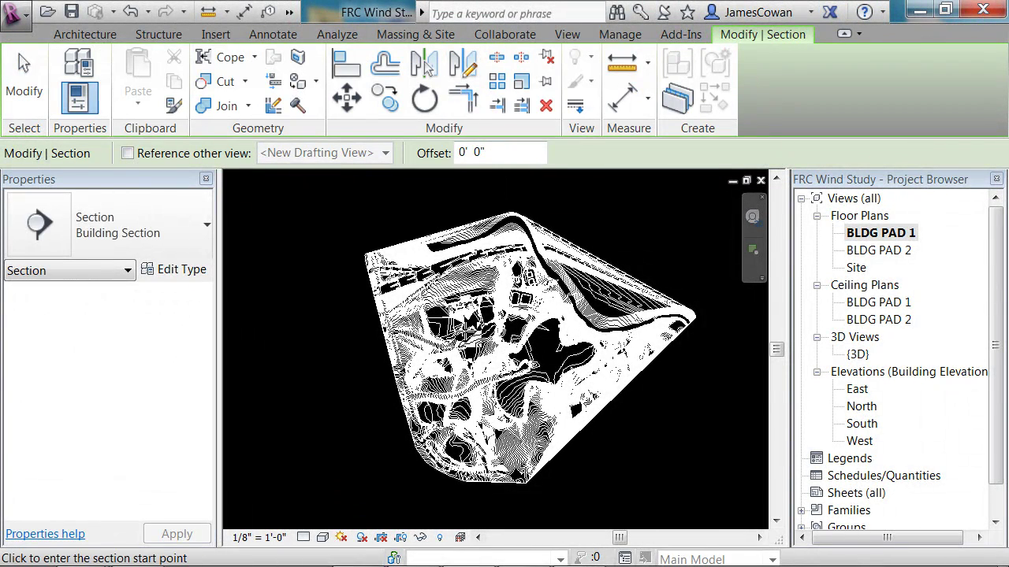
scroll(496, 347, "up", 5)
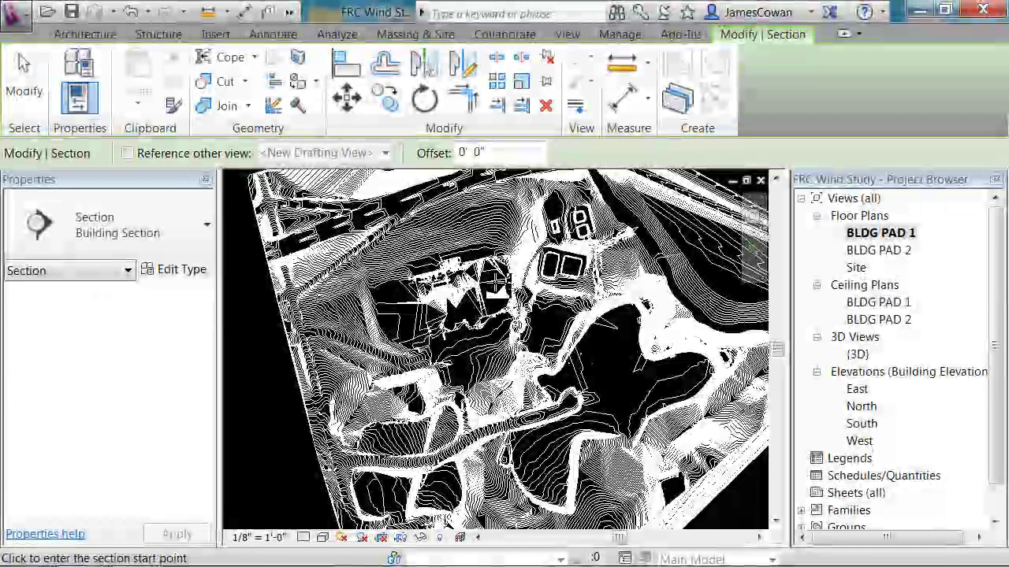
scroll(472, 300, "up", 5)
scroll(510, 260, "up", 2)
left_click(510, 257)
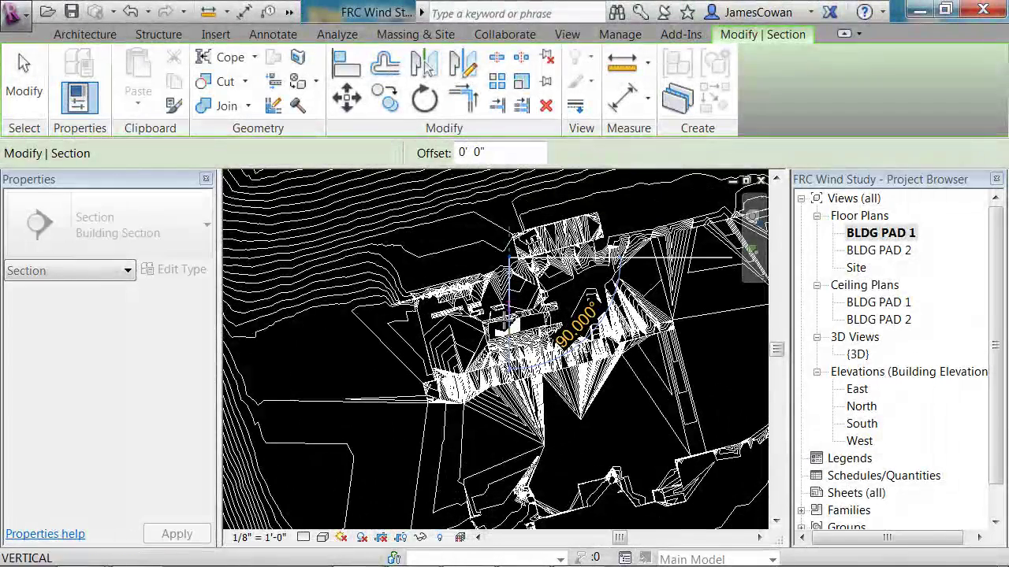
left_click(510, 380)
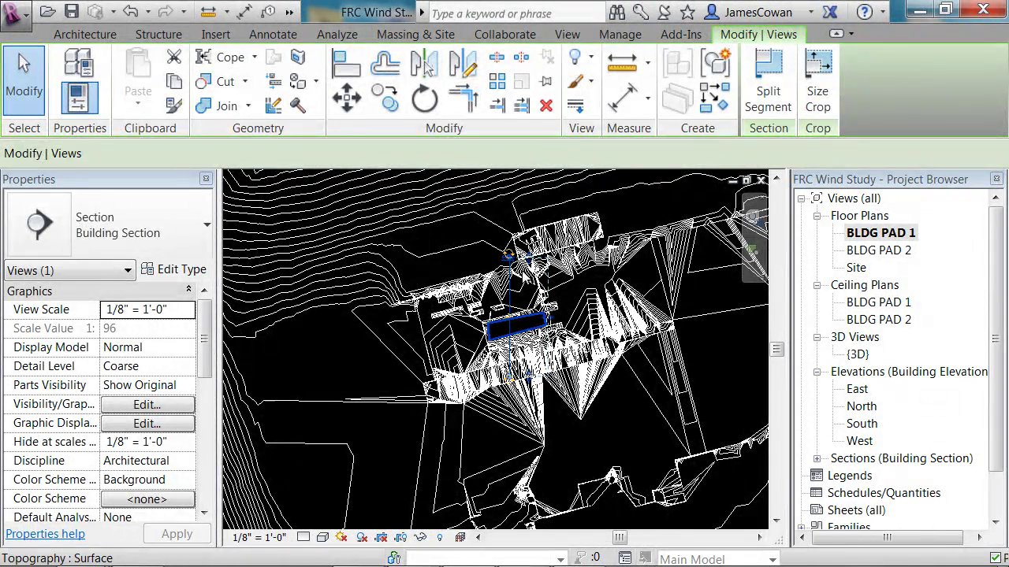
key("Escape")
Step: Open the new section's view from its section head and look at the pad cut into the terrain
scroll(510, 260, "up", 3)
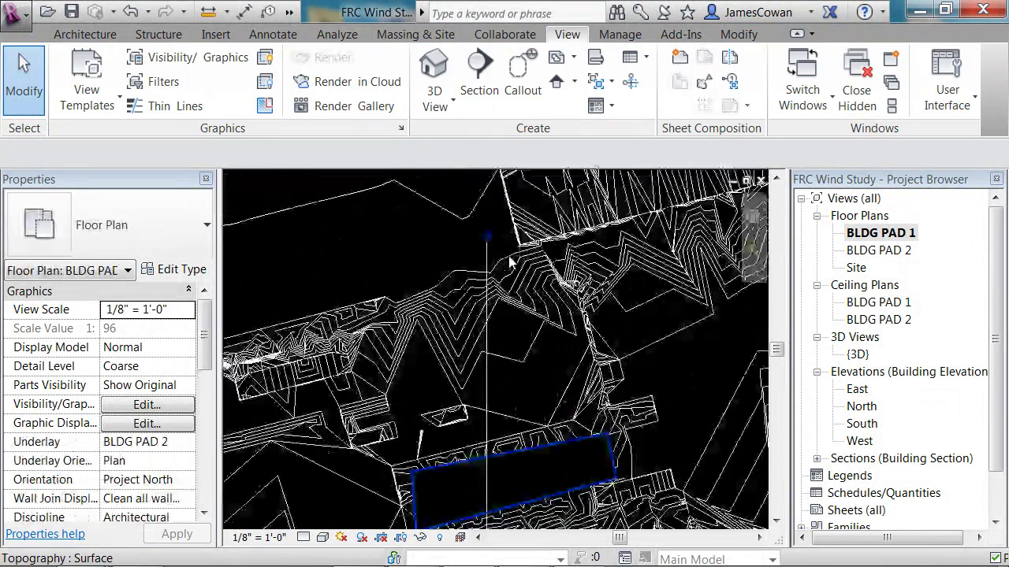
scroll(510, 262, "up", 2)
double_click(482, 230)
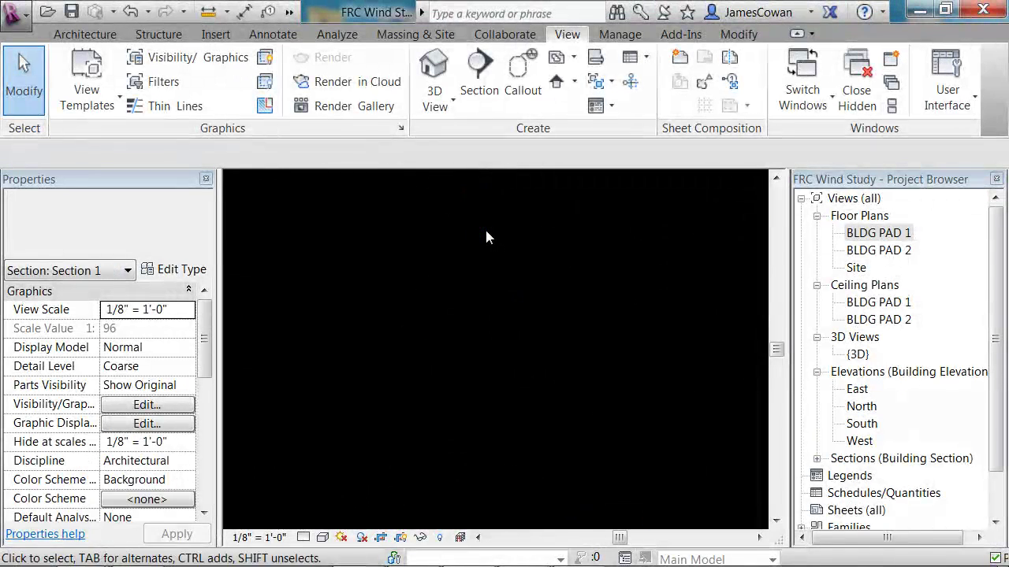
scroll(537, 363, "up", 6)
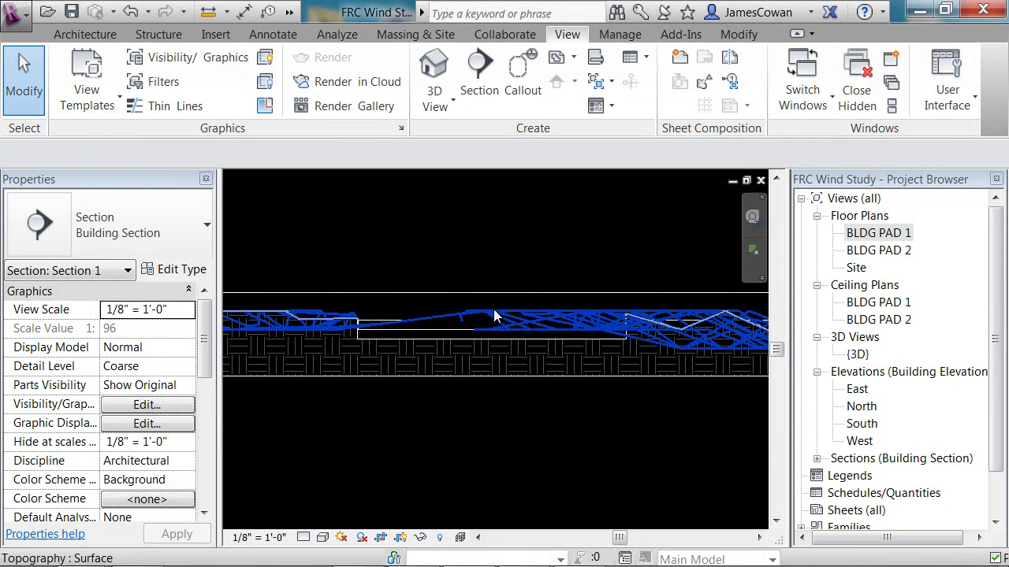
Step: Extend the section view's crop region upward above the terrain and downward below the existing earth cut
scroll(451, 291, "down", 5)
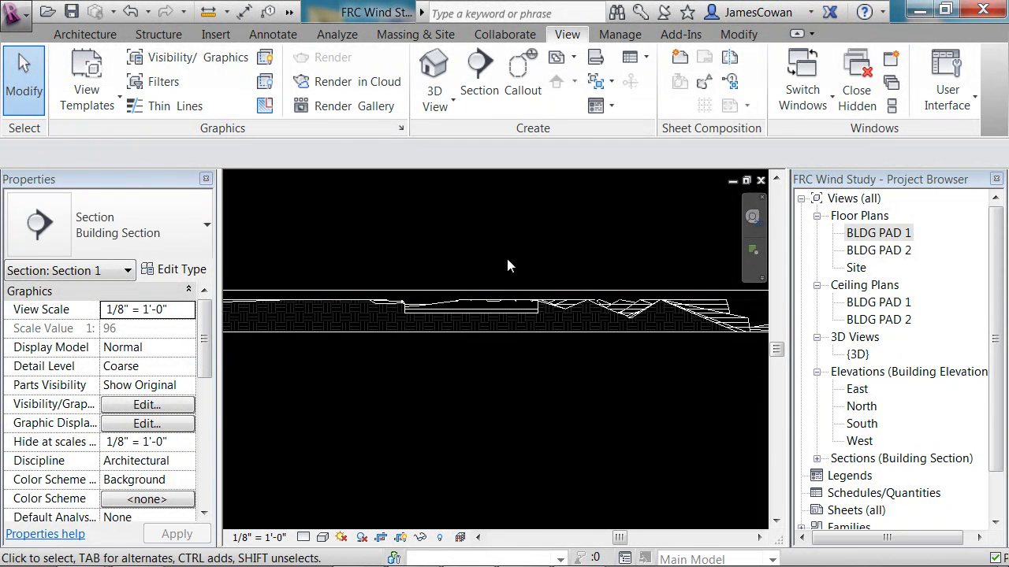
left_click(518, 322)
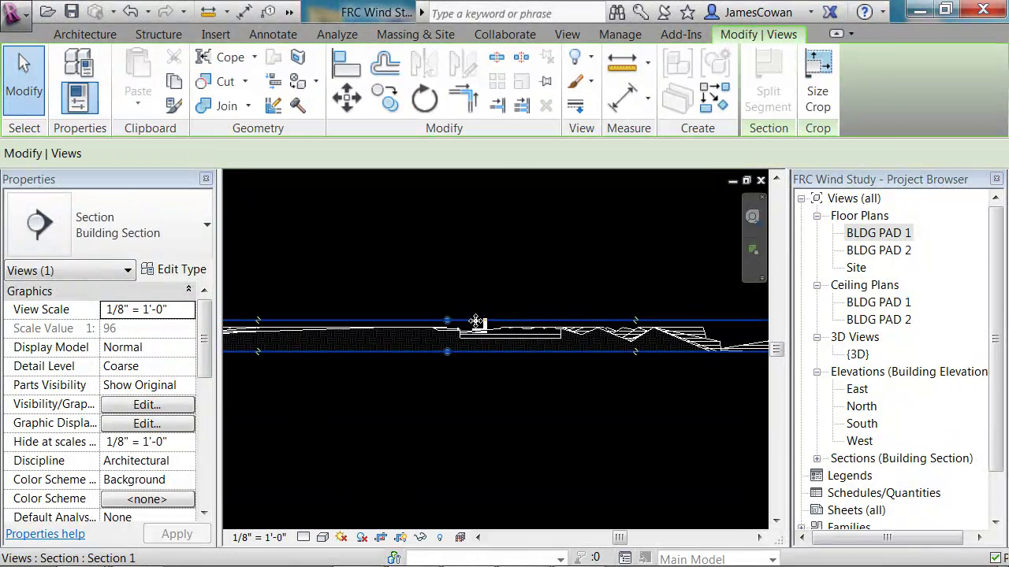
left_click_drag(450, 305, 450, 246)
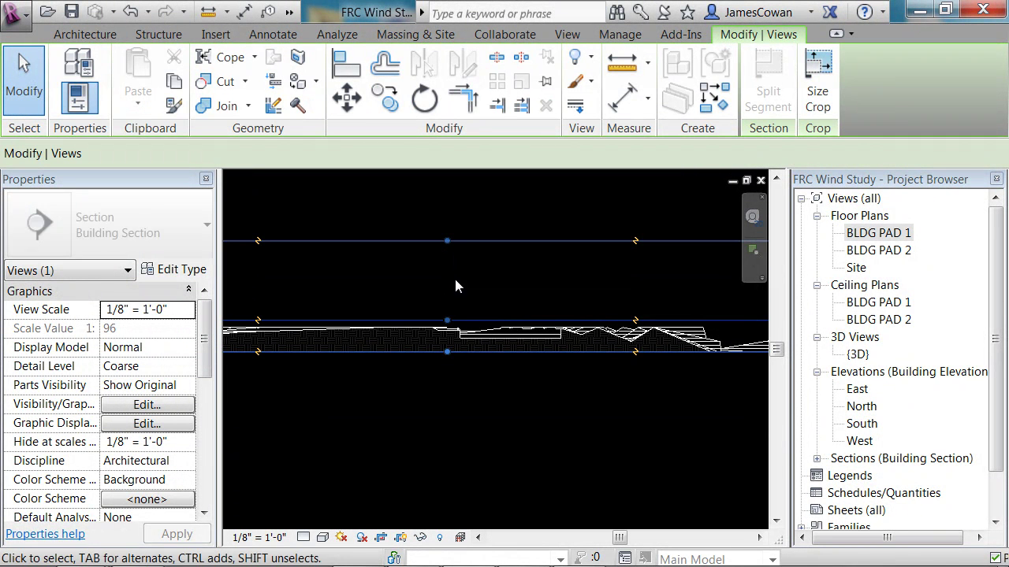
left_click_drag(446, 353, 450, 401)
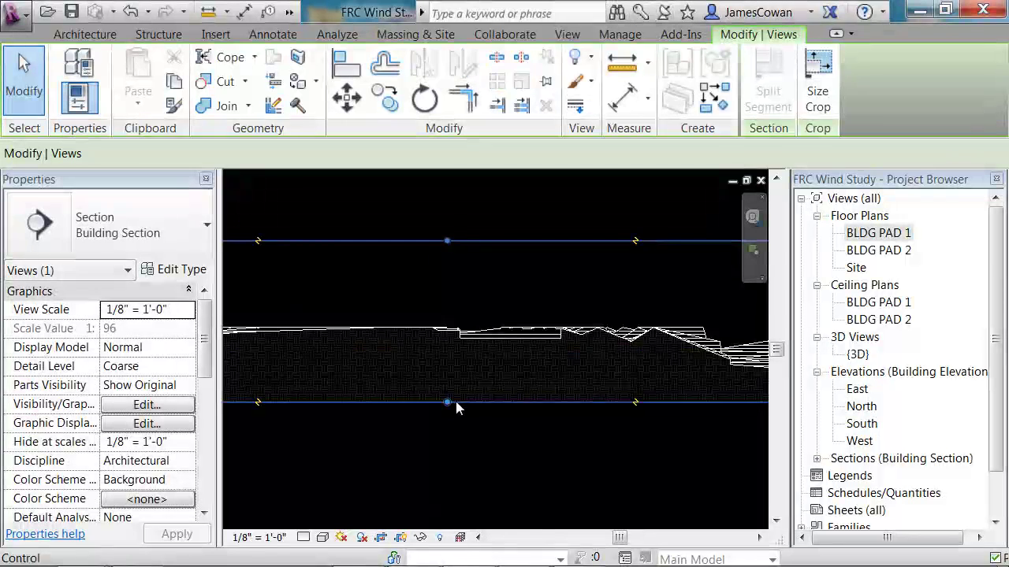
Step: Try a height offset of -20' from the level for the building pad in the section view
scroll(533, 347, "up", 5)
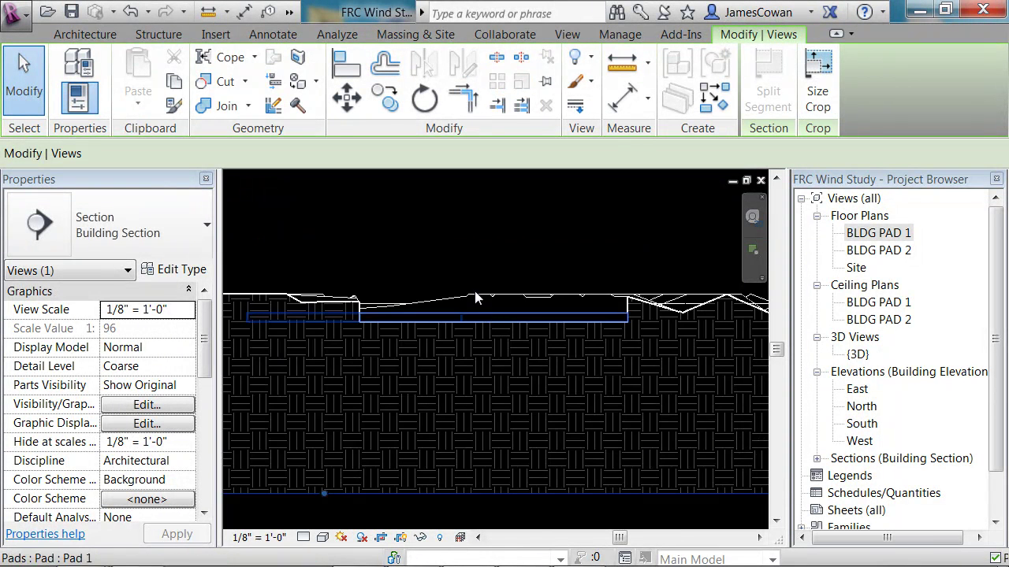
scroll(419, 271, "up", 1)
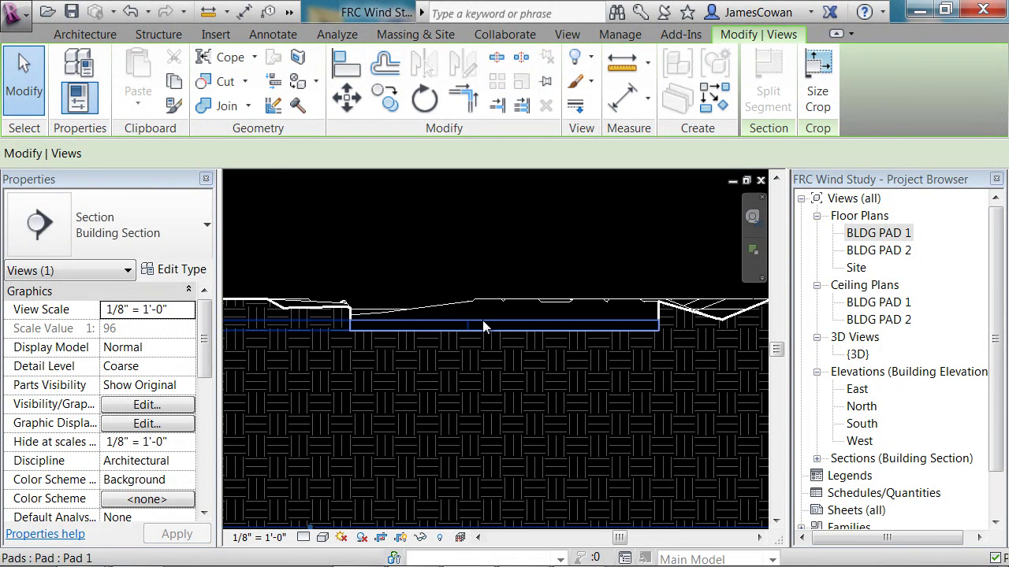
left_click(483, 323)
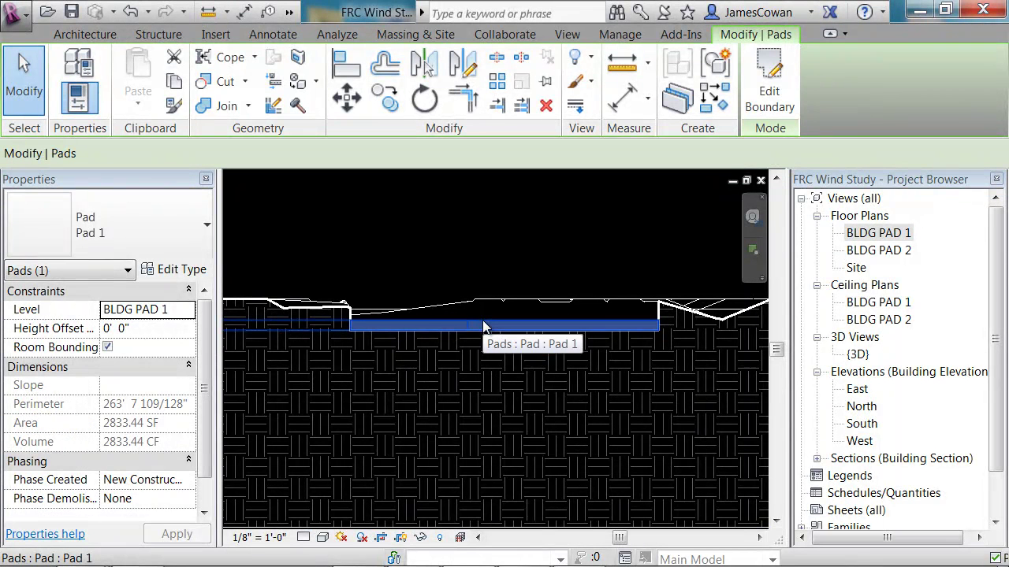
left_click(143, 331)
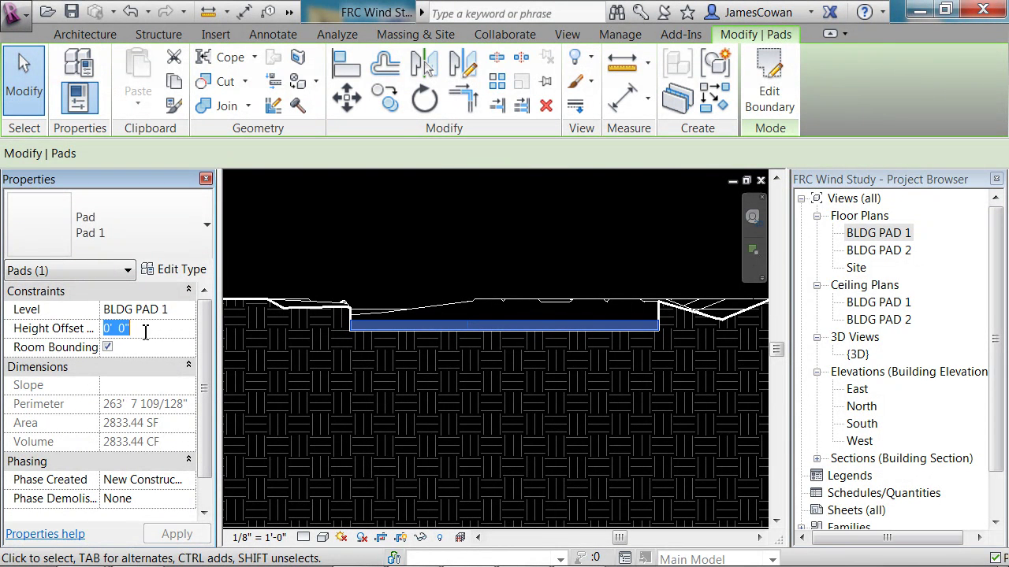
type("-20")
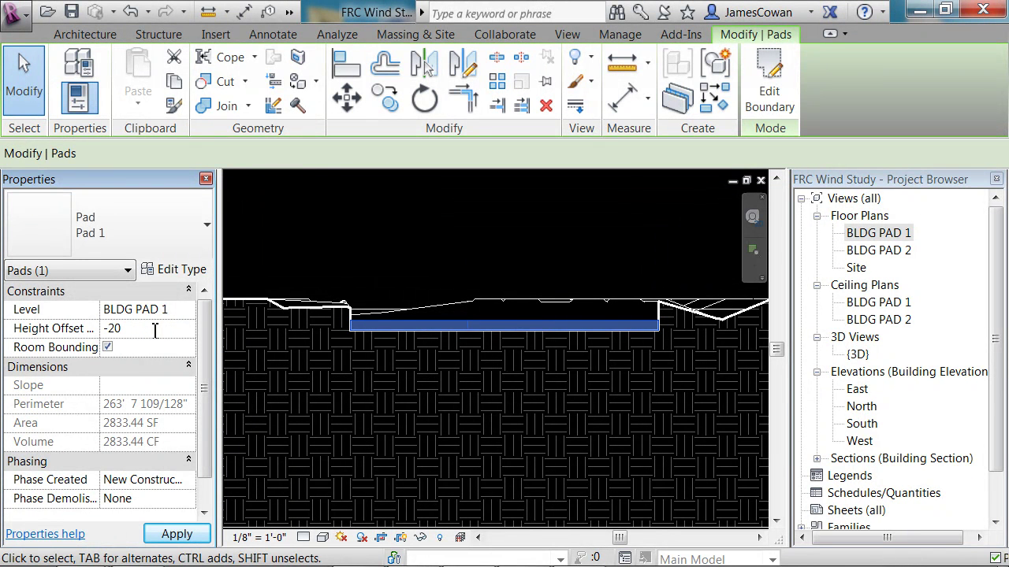
key("Return")
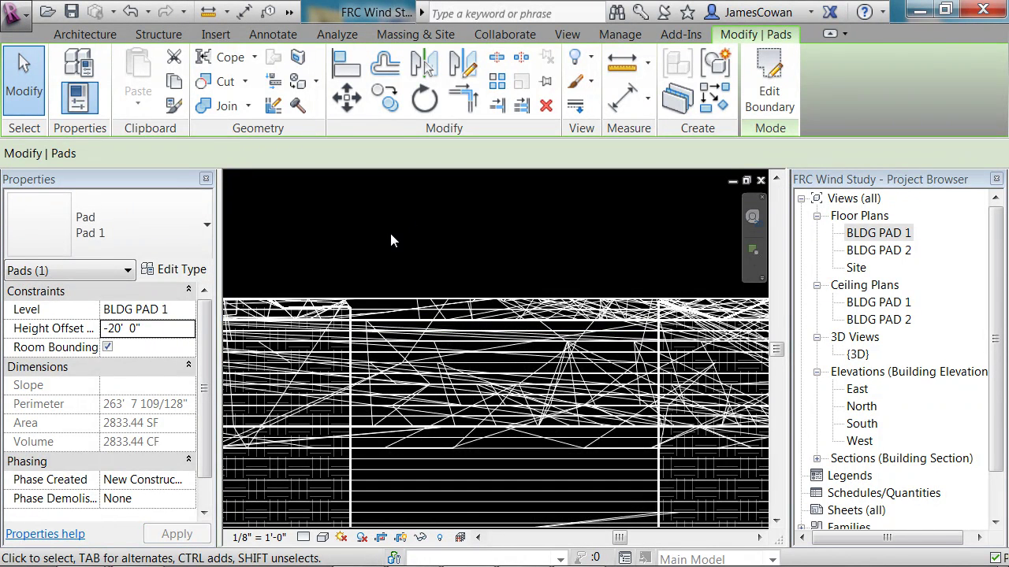
left_click(390, 231)
scroll(402, 245, "down", 4)
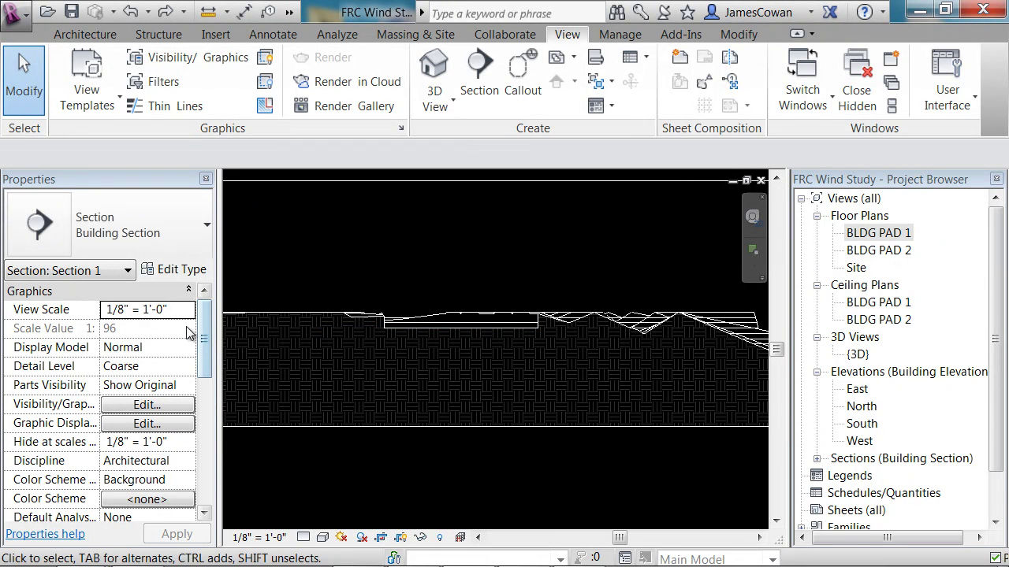
Step: Try a height offset from level of -5' for the building pad cut by the section
left_click(449, 324)
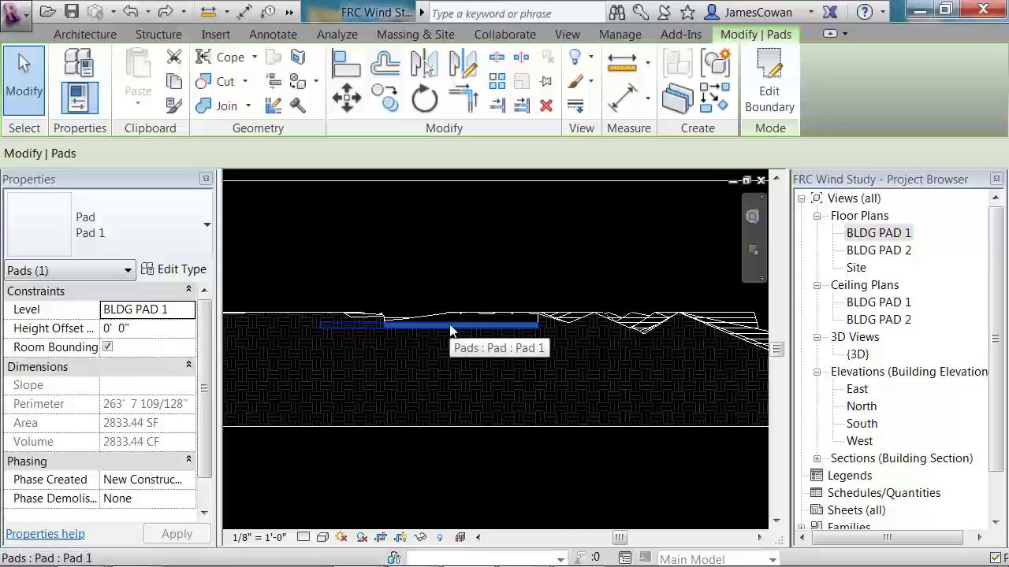
left_click(149, 329)
type("-")
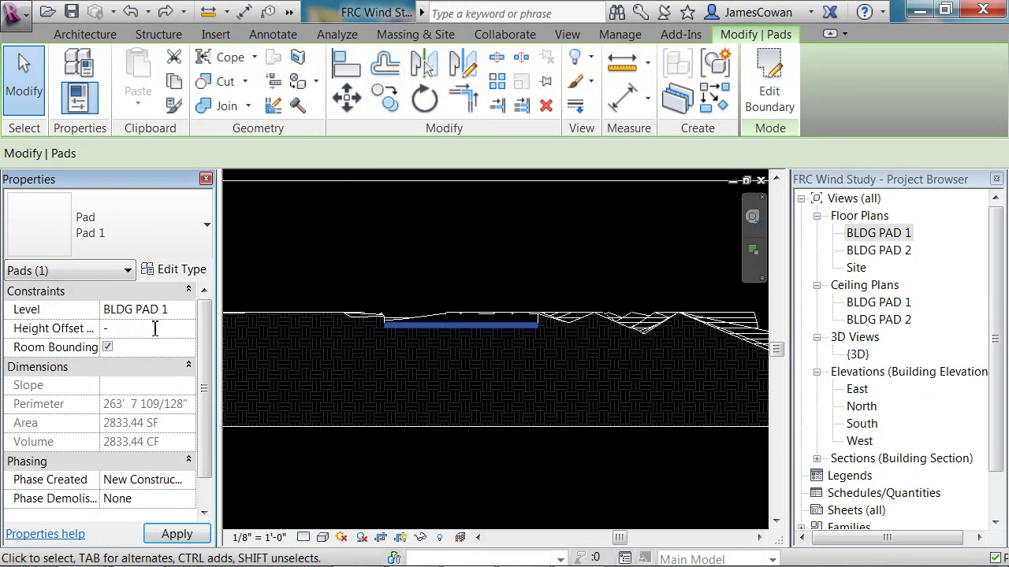
type("5")
key("Return")
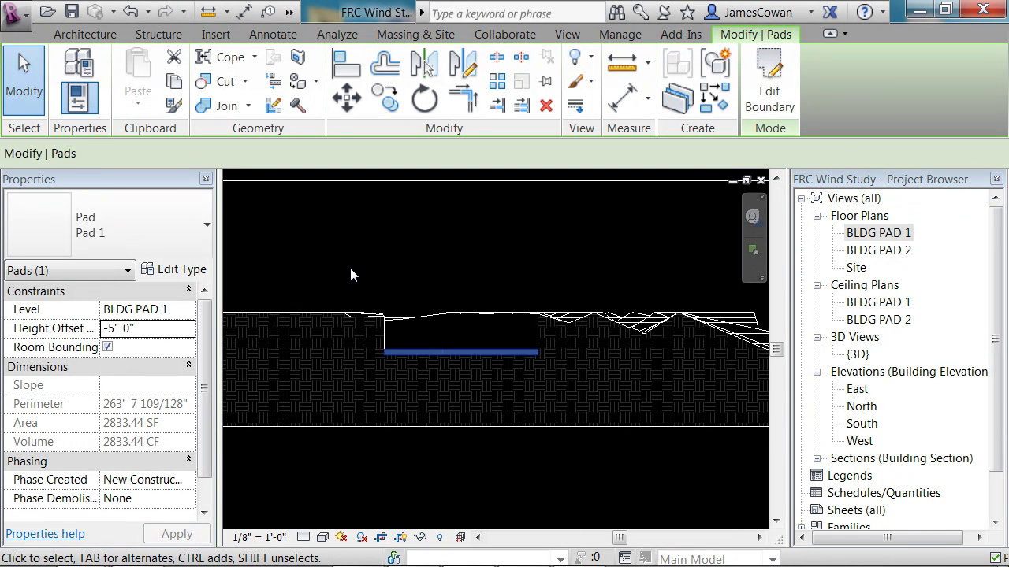
Step: Set the building pad's height offset from level to 10' and deselect the pad to check it in the section
left_click(142, 332)
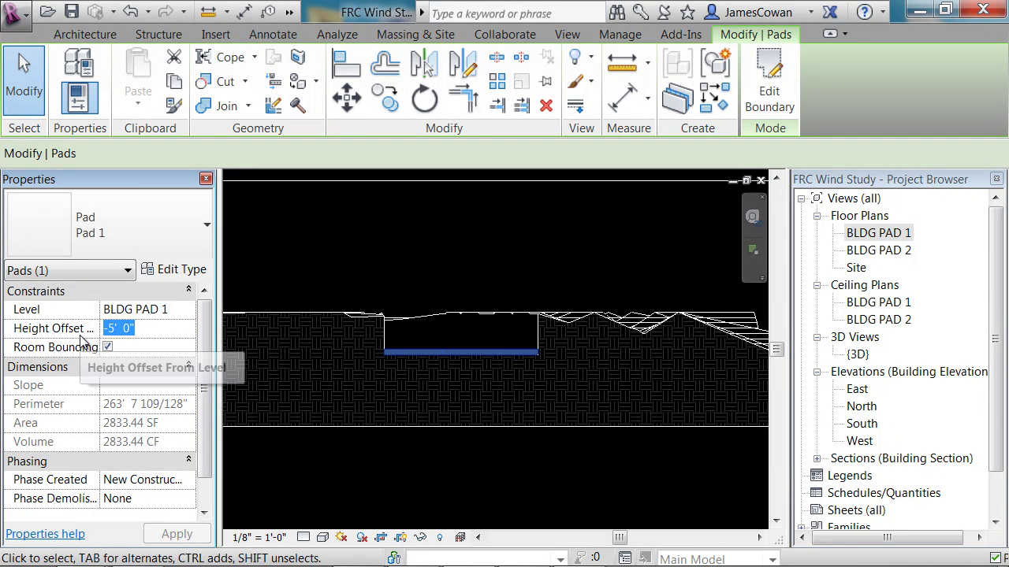
type("10")
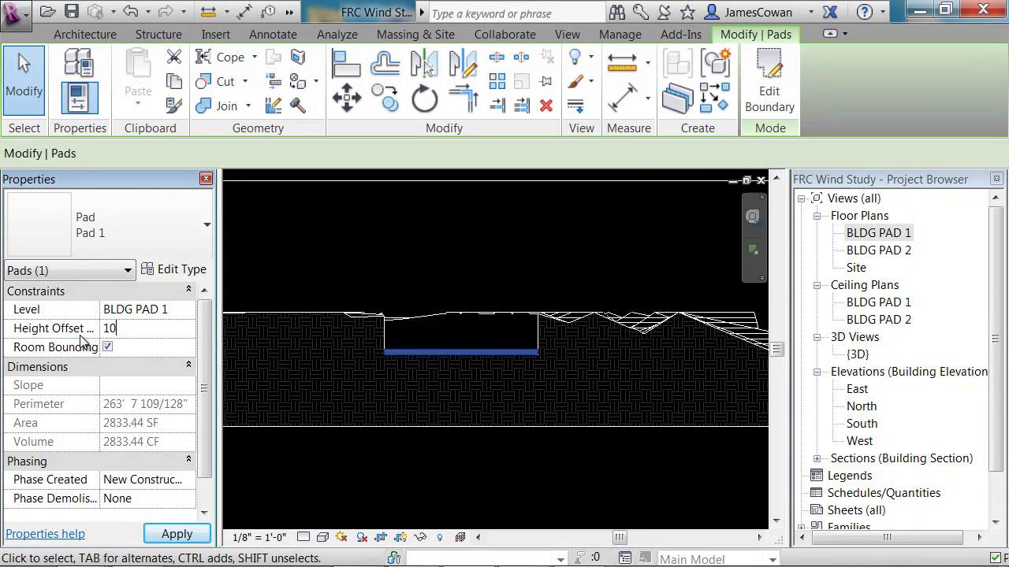
key("Return")
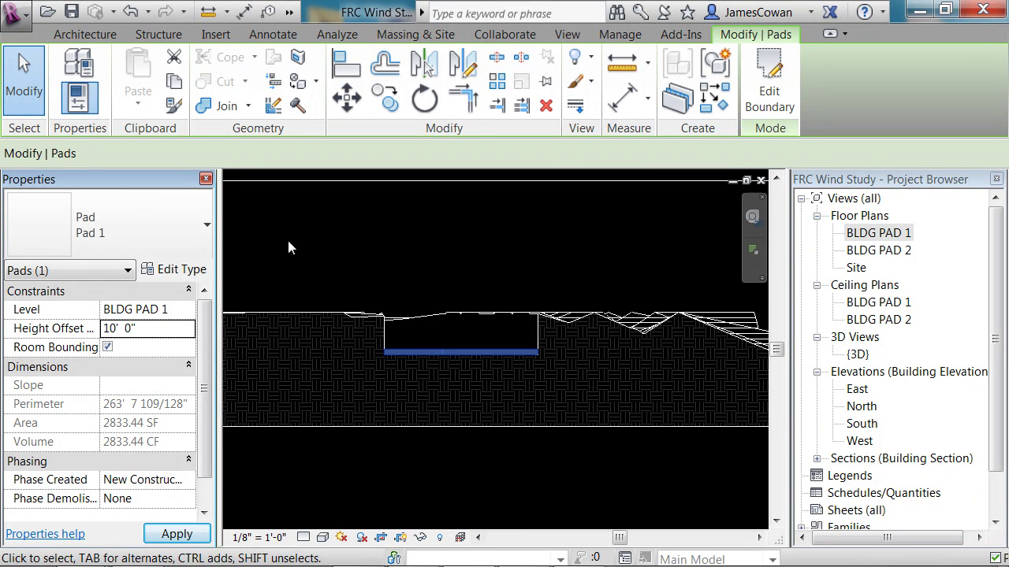
left_click(342, 250)
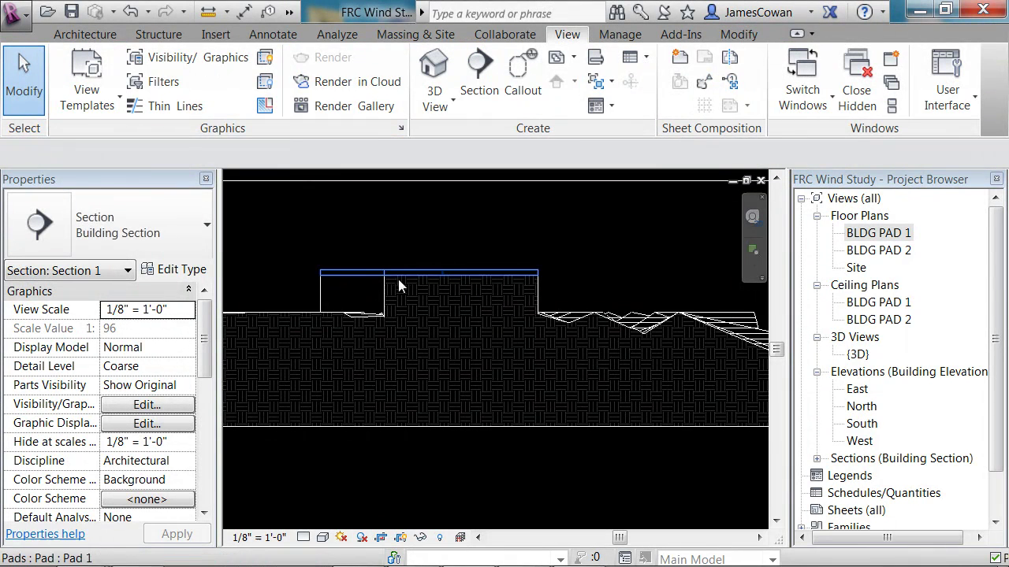
scroll(418, 321, "down", 2)
middle_click_drag(438, 347, 471, 378)
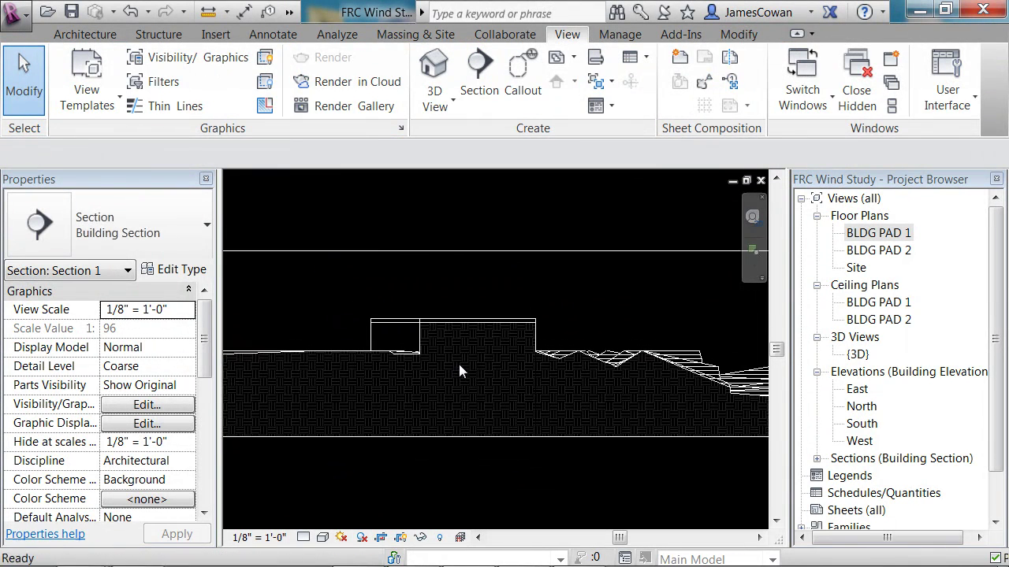